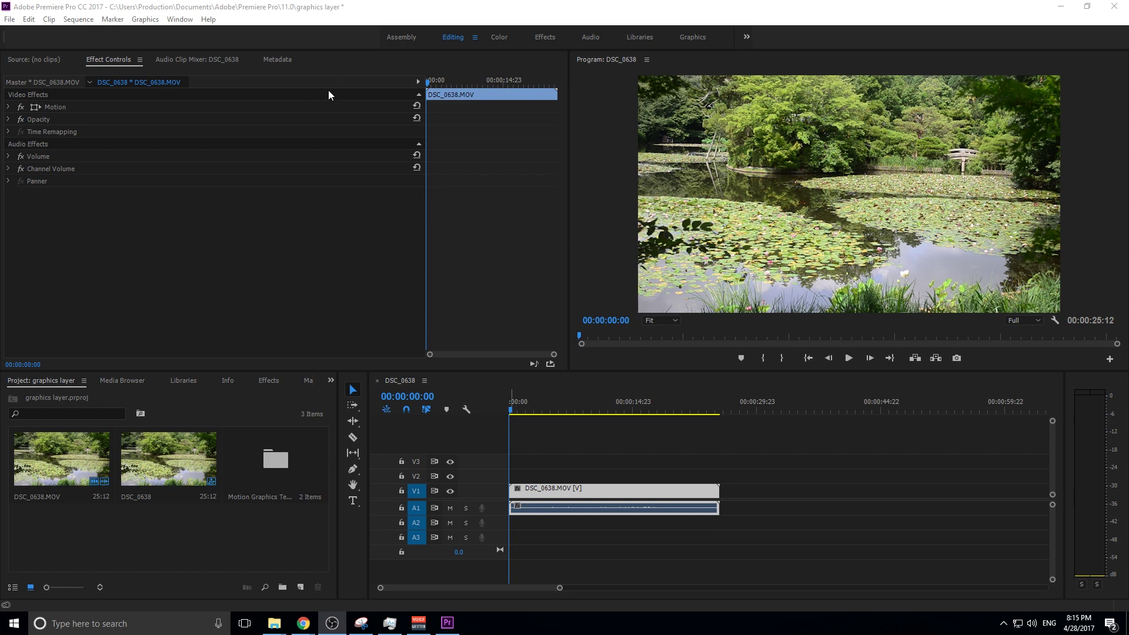
- Switch Premiere to the Graphics workspace to show the Essential Graphics template folders
{"action": "left_click", "coordinate": [693, 38]}
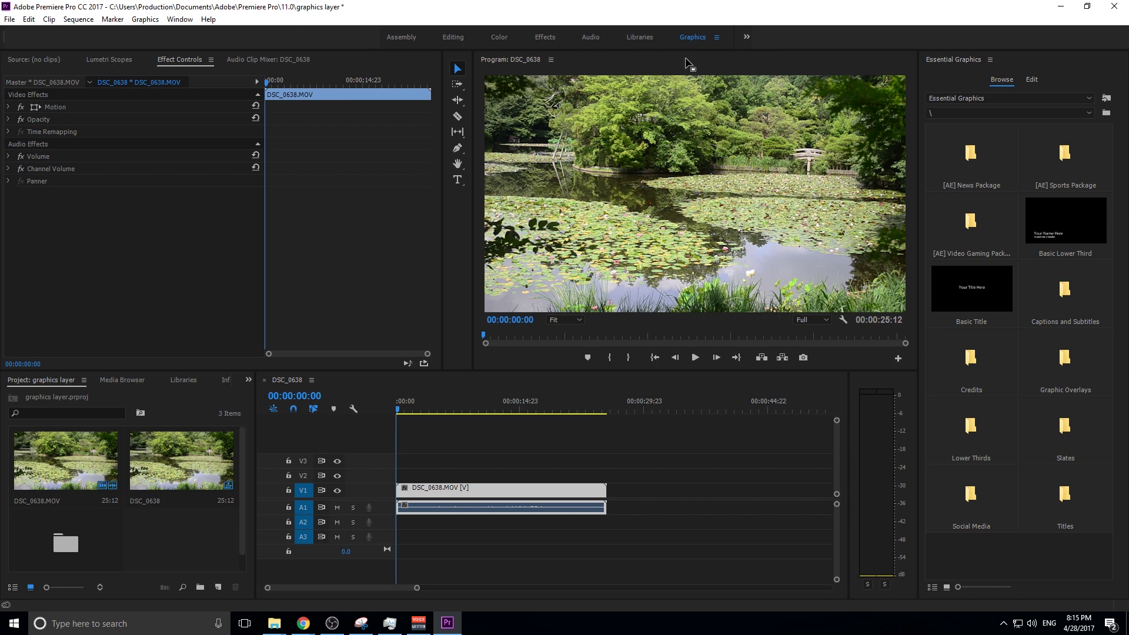
- Open Documents > Adobe > Premiere Pro > 11.0 > Profile-Production in File Explorer
{"action": "right_click", "coordinate": [274, 625]}
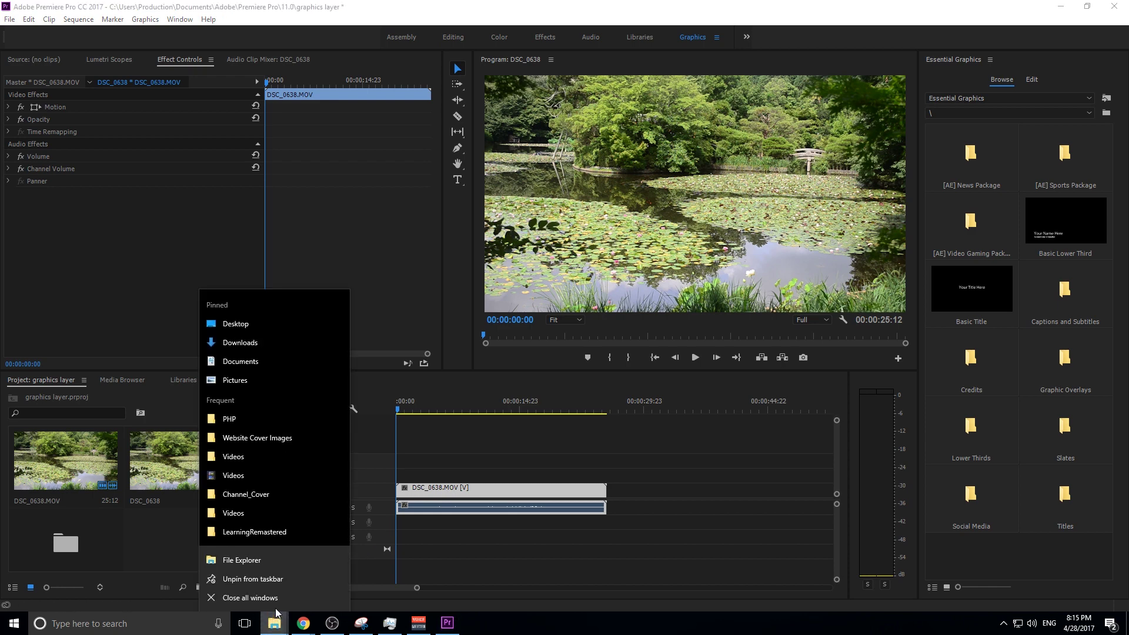
{"action": "left_click", "coordinate": [255, 363]}
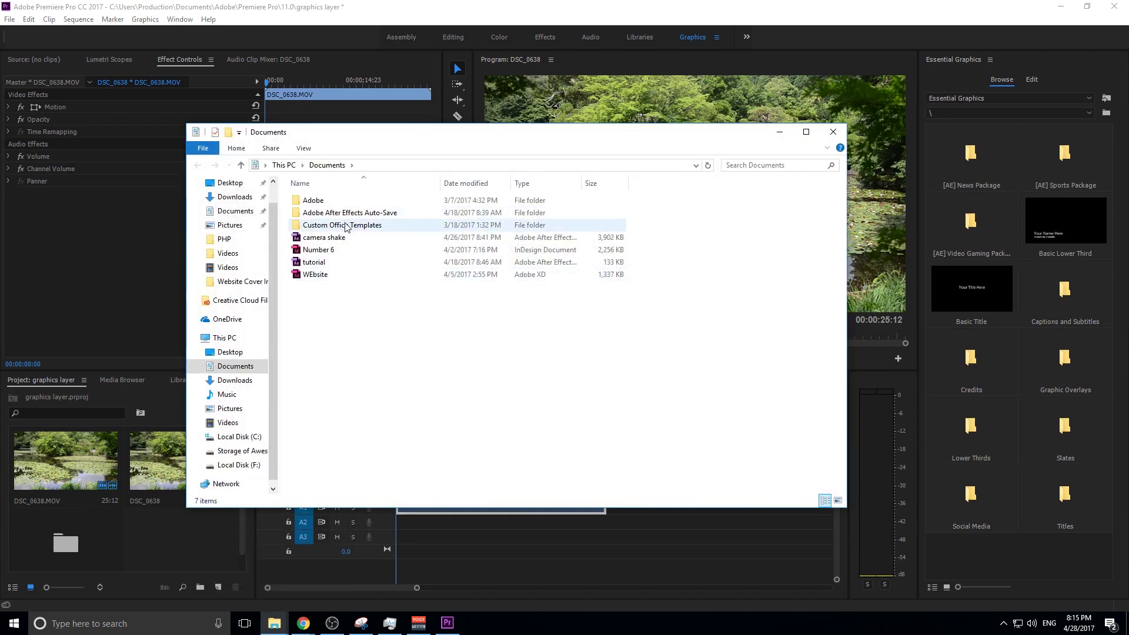
{"action": "double_click", "coordinate": [330, 200]}
{"action": "double_click", "coordinate": [328, 237]}
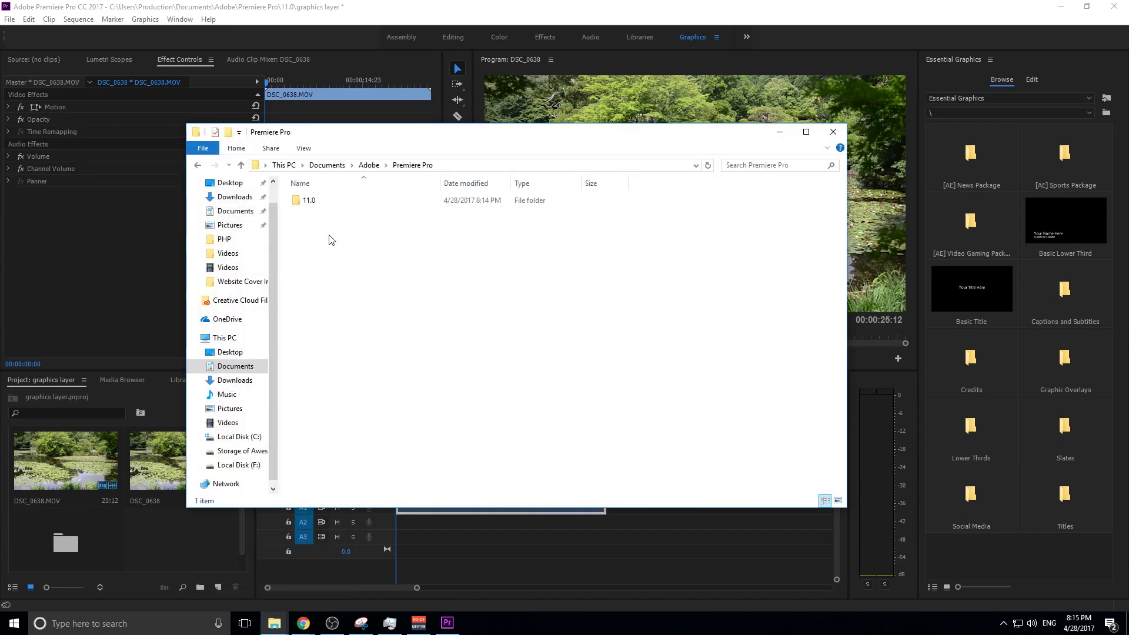
{"action": "double_click", "coordinate": [321, 202]}
{"action": "double_click", "coordinate": [325, 263]}
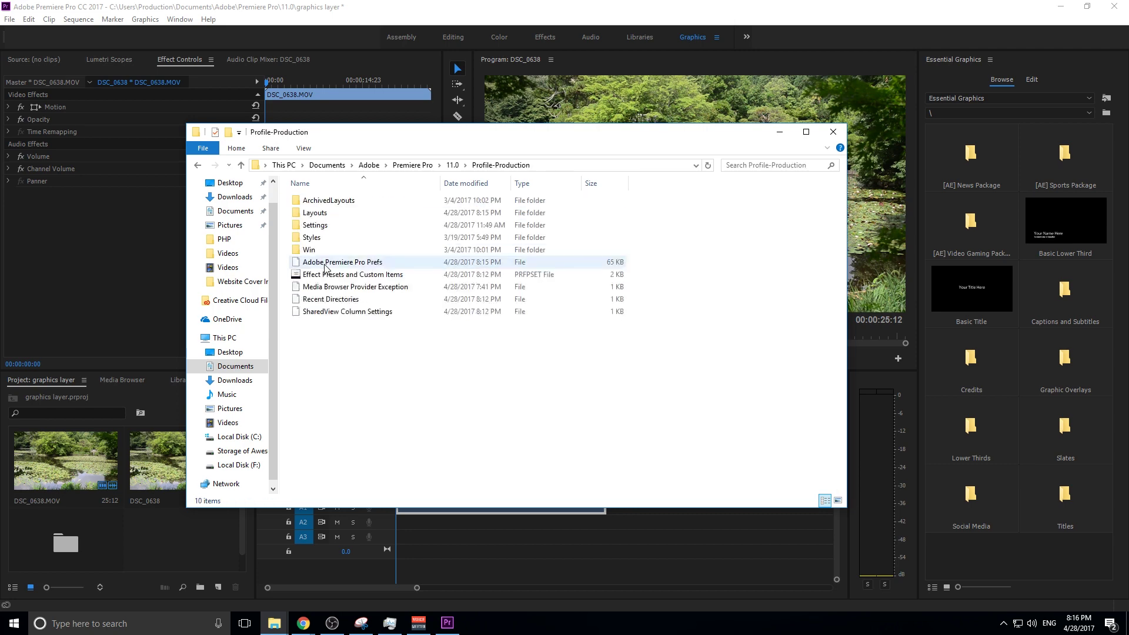
{"action": "left_click", "coordinate": [198, 167]}
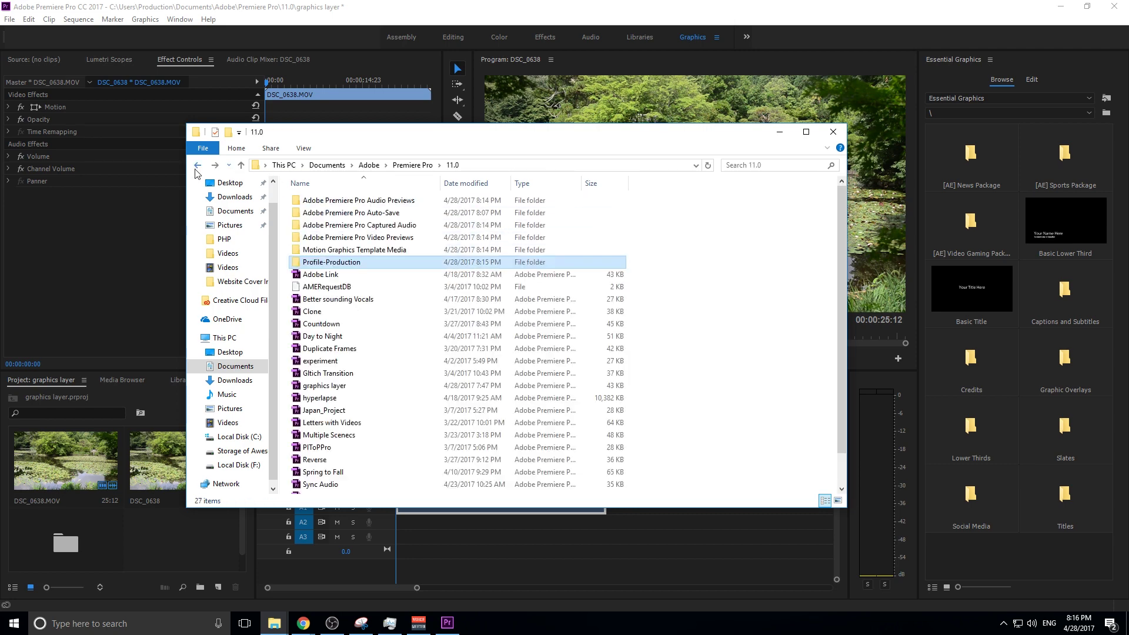
{"action": "double_click", "coordinate": [341, 268]}
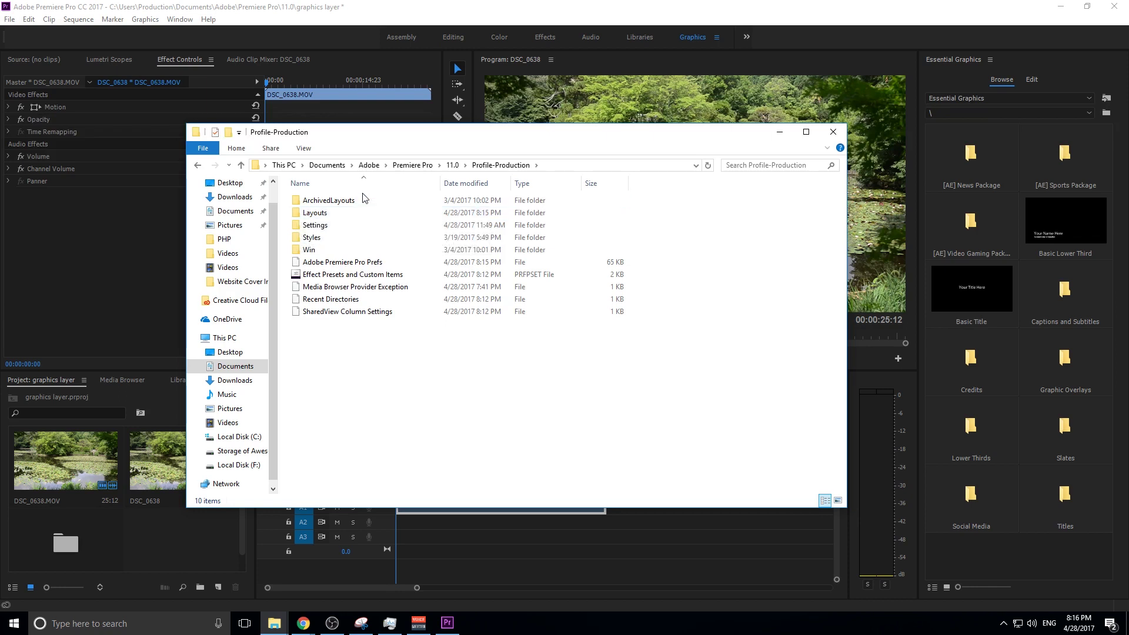
- Dismiss the folder's context menu and minimise File Explorer to return to Premiere
{"action": "right_click", "coordinate": [332, 212]}
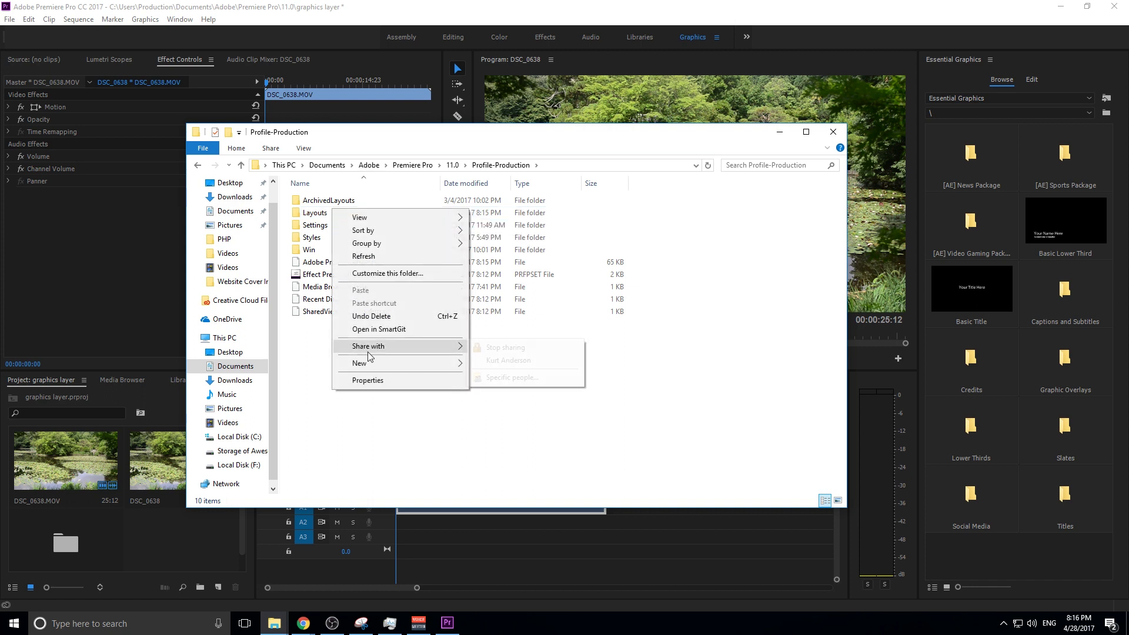
{"action": "left_click", "coordinate": [289, 392]}
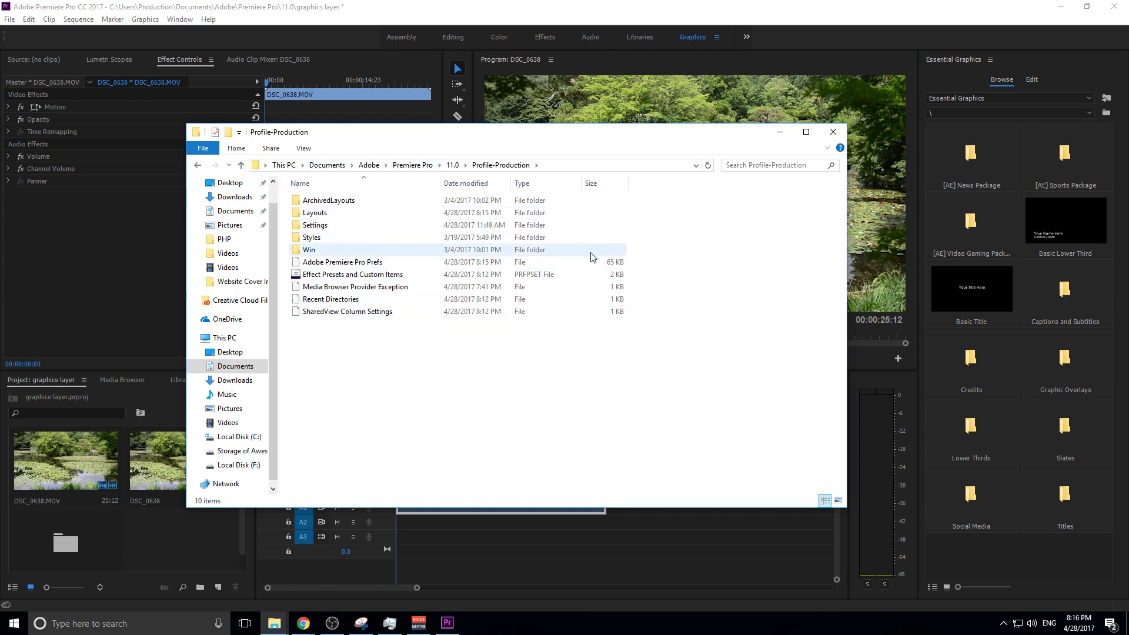
{"action": "left_click", "coordinate": [788, 136]}
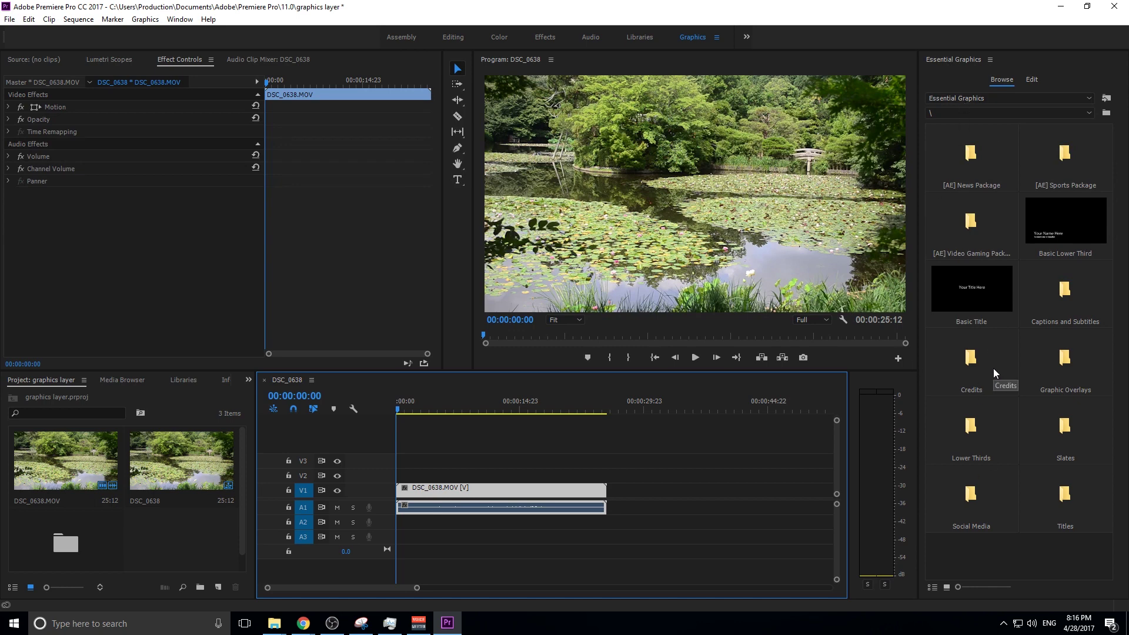
- Check the Graphics menu for template export commands, then close it and deselect the clip
{"action": "left_click", "coordinate": [145, 19]}
{"action": "key", "text": "Escape"}
{"action": "left_click", "coordinate": [146, 19]}
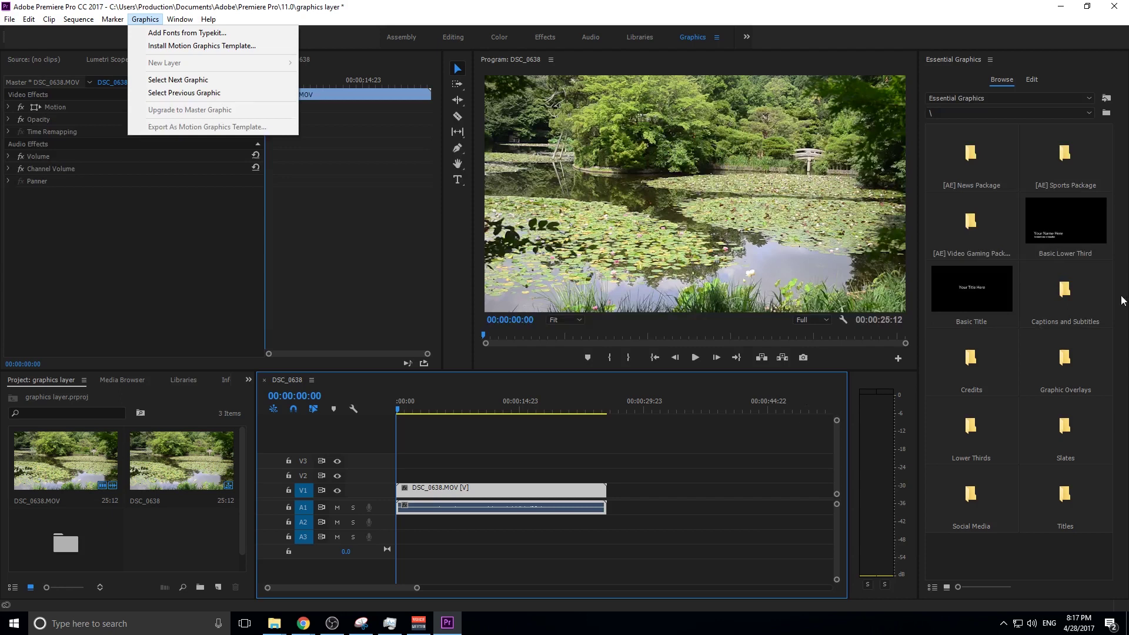
{"action": "left_click", "coordinate": [756, 530]}
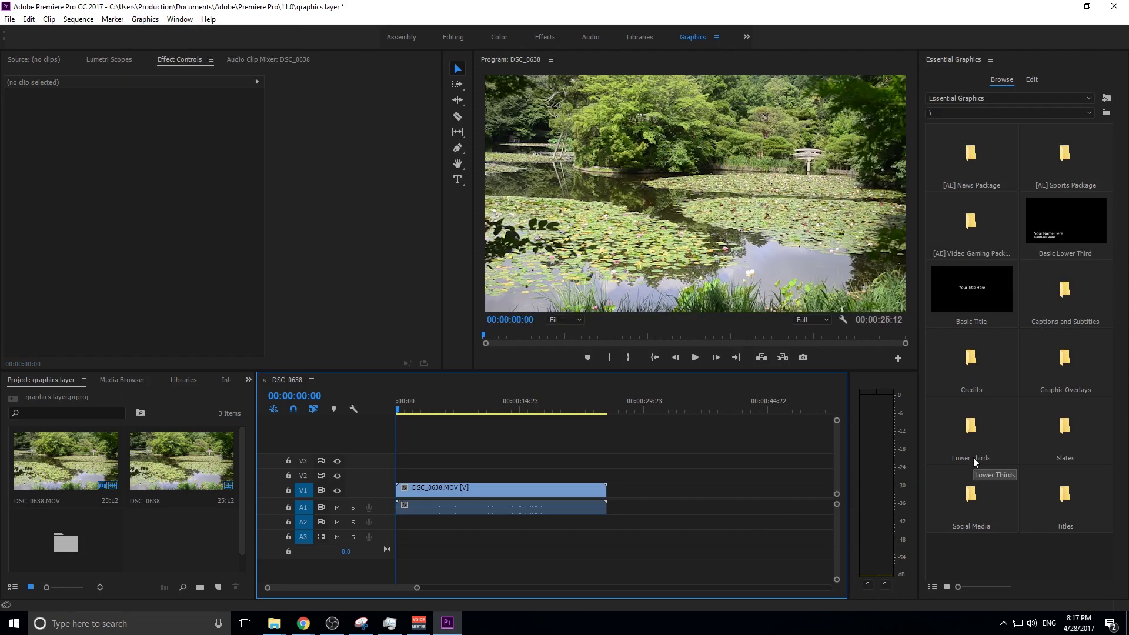
- Place Classic Lower Third One from the Lower Thirds folder on V2 at the start and play it
{"action": "double_click", "coordinate": [970, 435]}
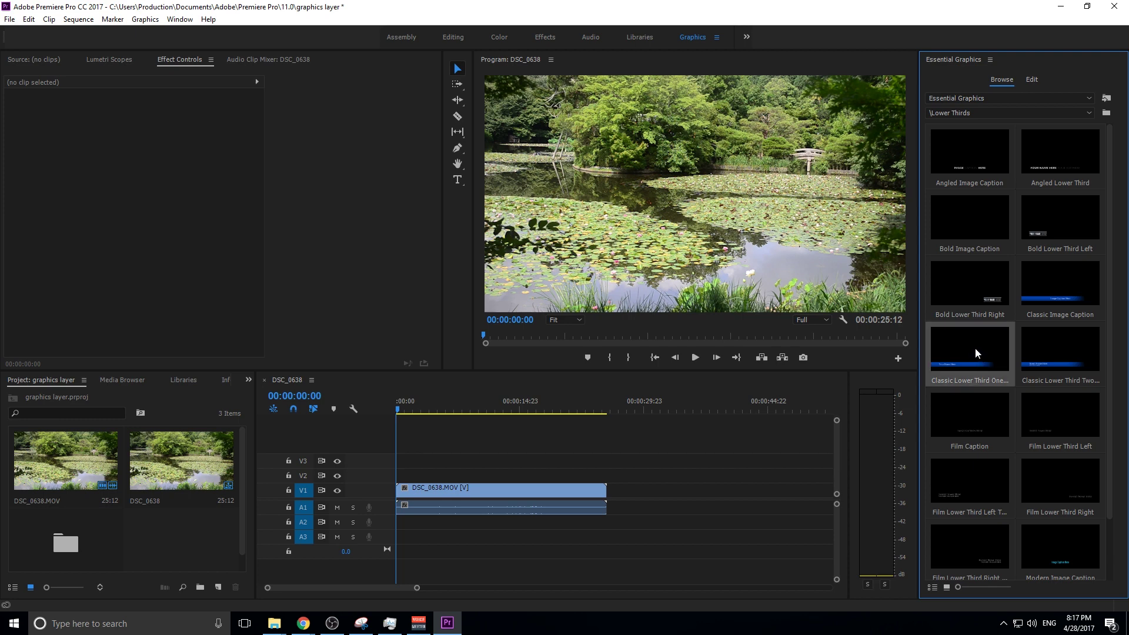
{"action": "left_click_drag", "start_coordinate": [975, 348], "coordinate": [393, 478]}
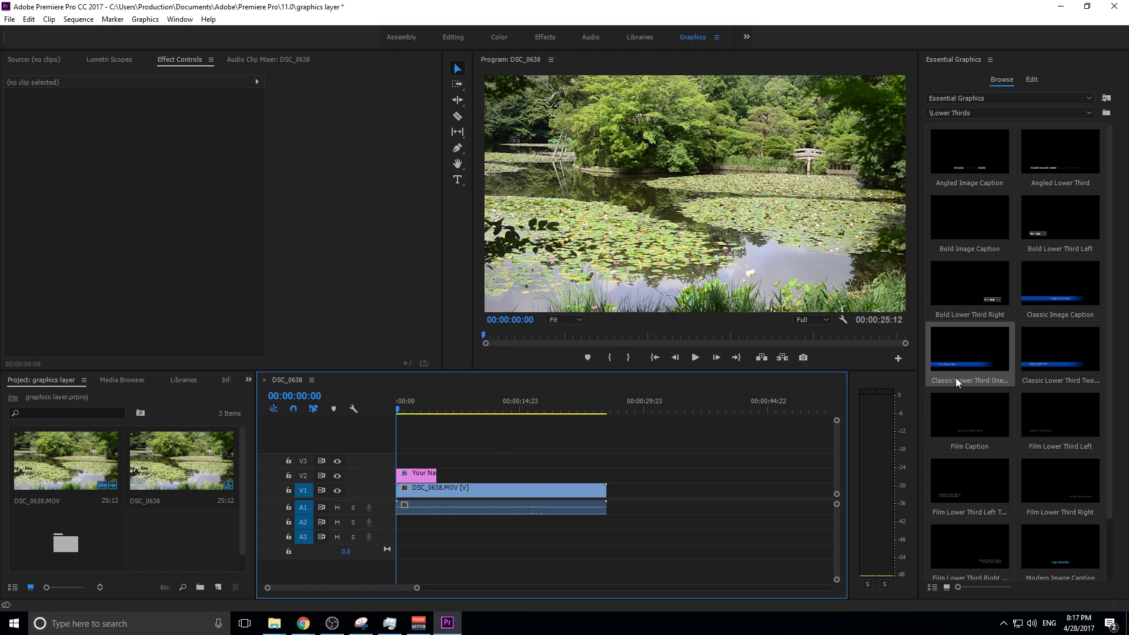
{"action": "key", "text": "space"}
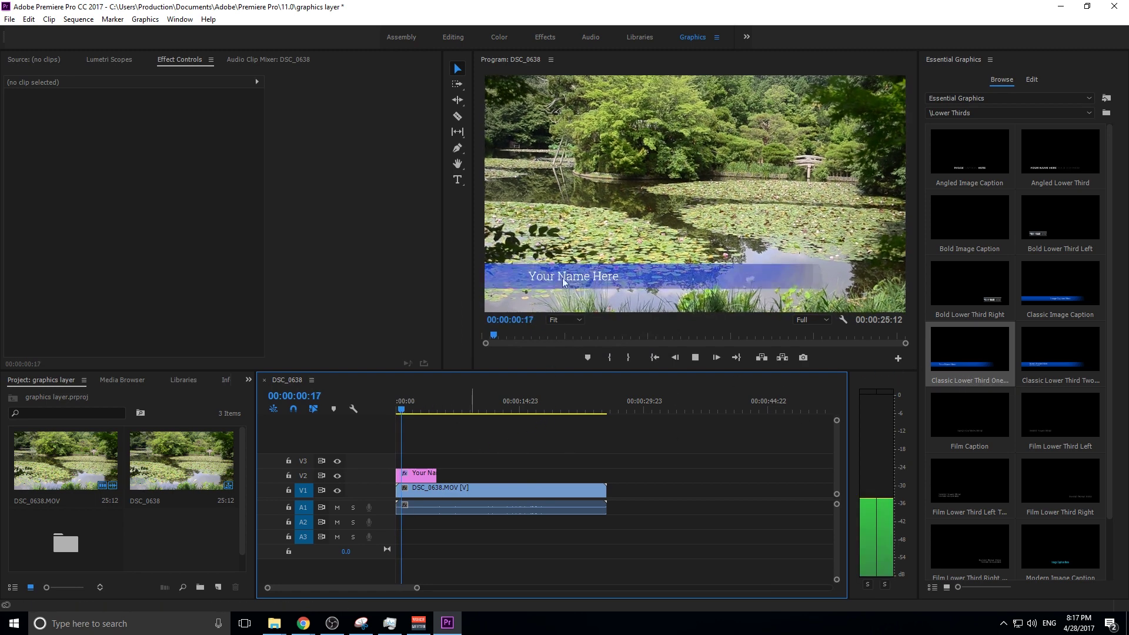
- Select the V2 graphic's text layer and replace 'Your Name Here' with the new title text
{"action": "left_click", "coordinate": [539, 311]}
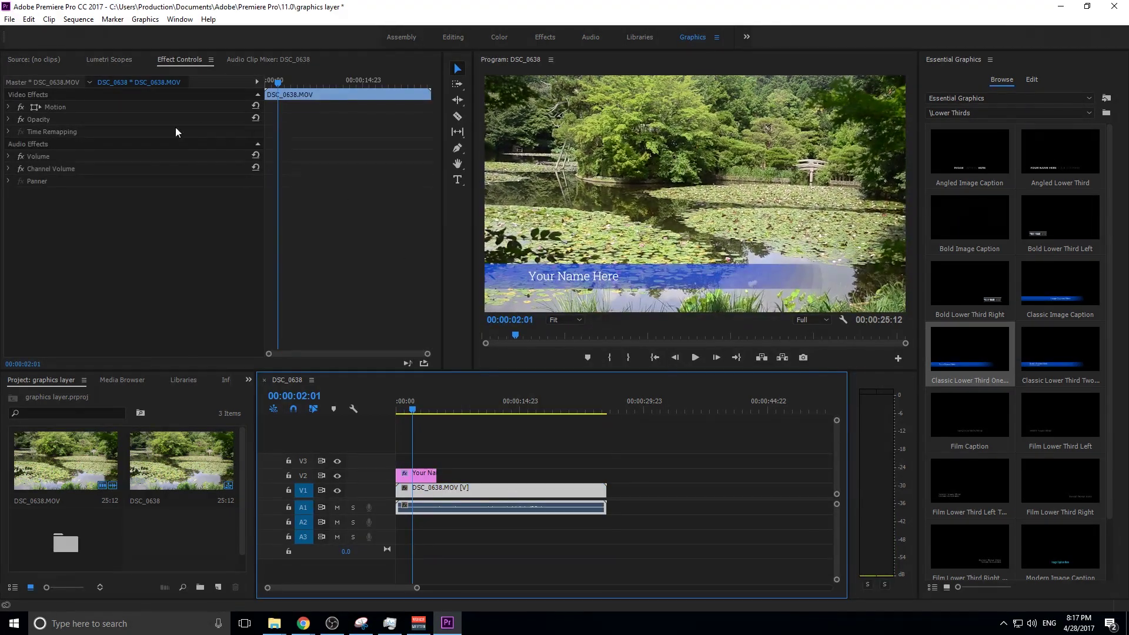
{"action": "left_click", "coordinate": [420, 474]}
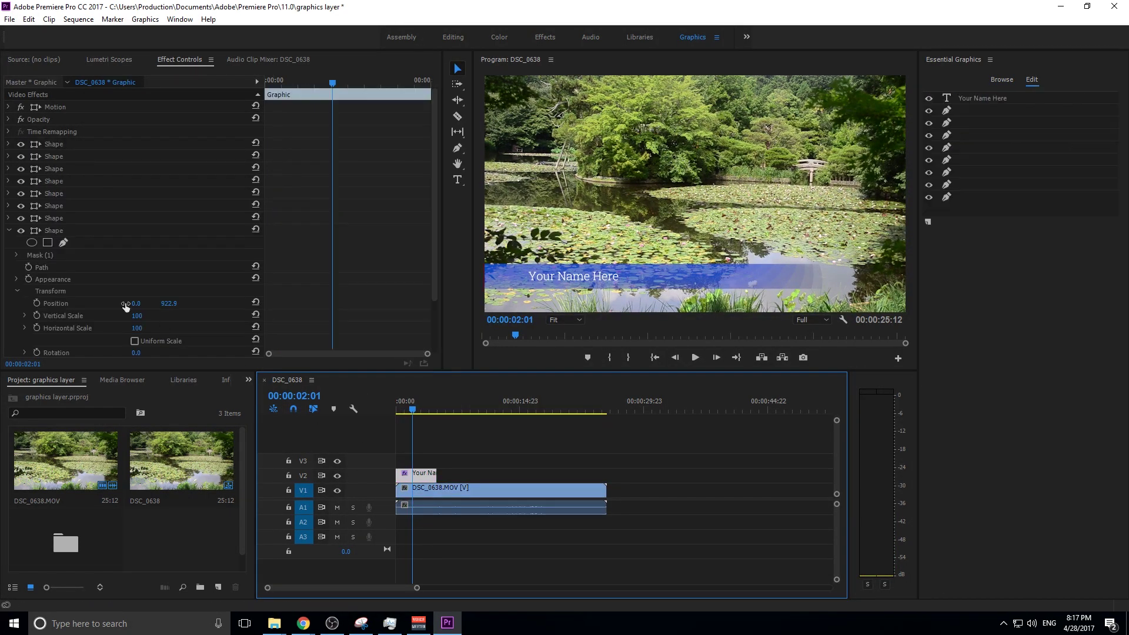
{"action": "scroll", "coordinate": [66, 328], "scroll_direction": "down", "scroll_amount": 1}
{"action": "scroll", "coordinate": [42, 288], "scroll_direction": "down", "scroll_amount": 2}
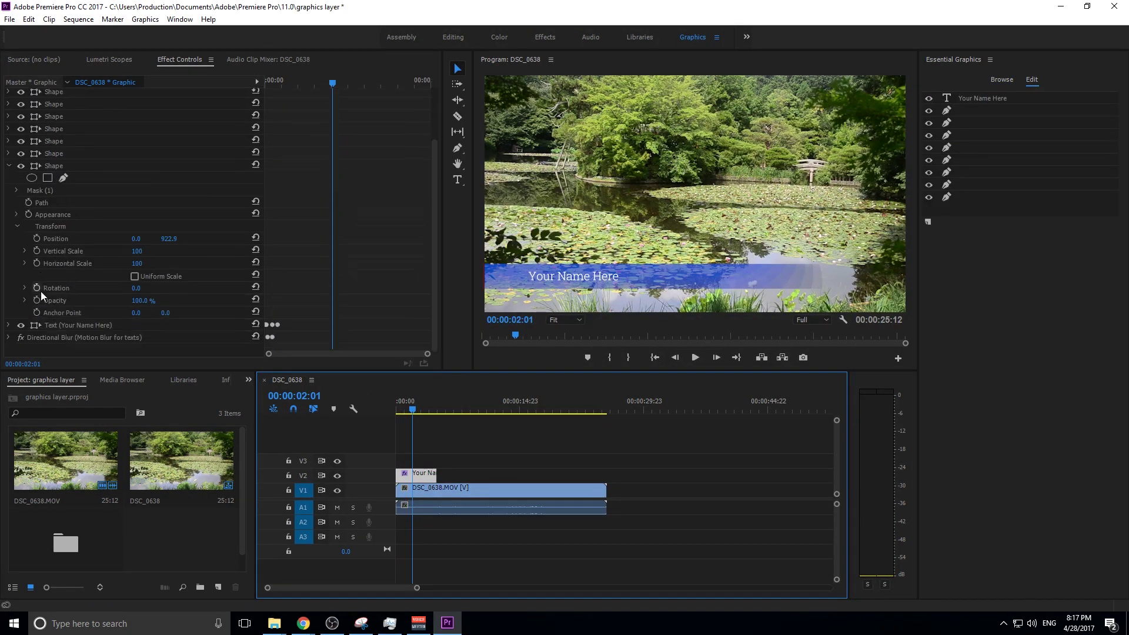
{"action": "left_click", "coordinate": [52, 326]}
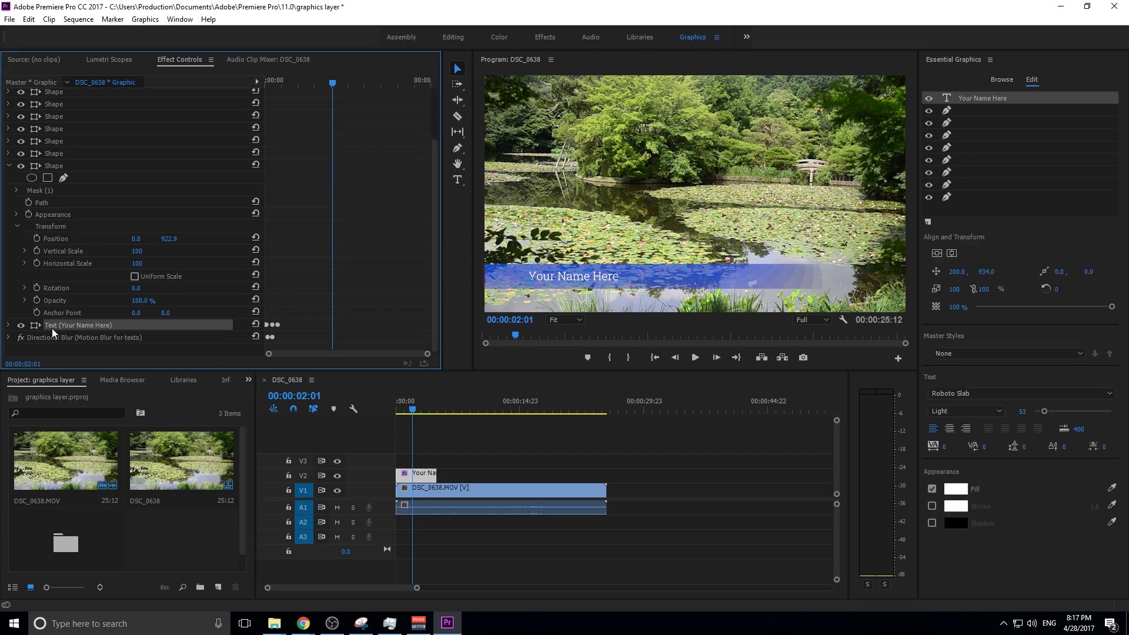
{"action": "left_click", "coordinate": [458, 180]}
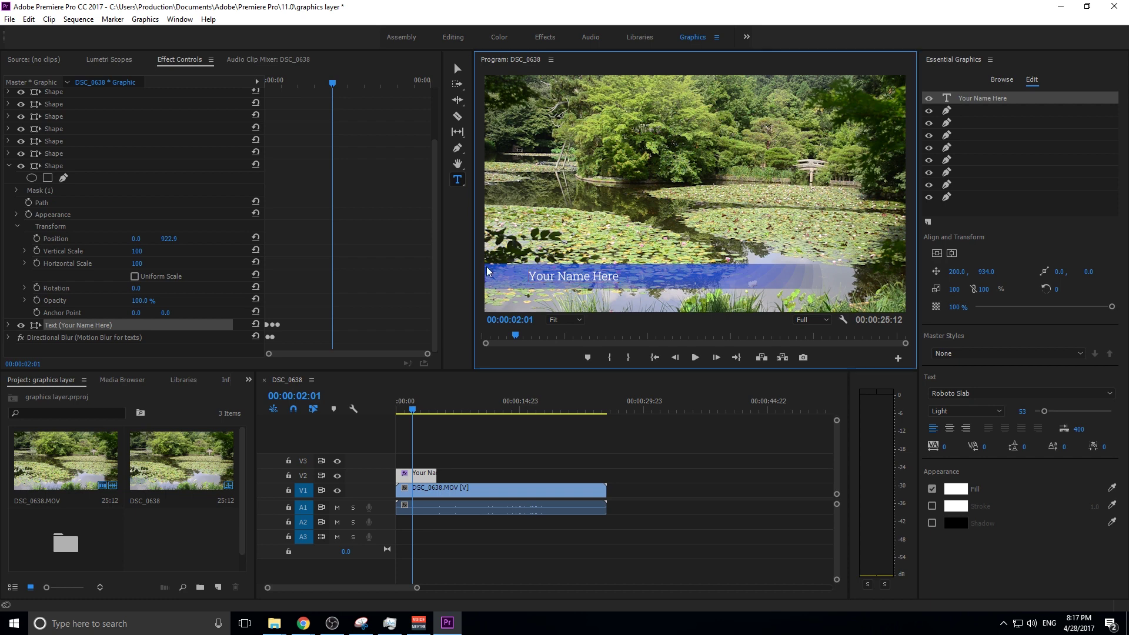
{"action": "left_click_drag", "start_coordinate": [616, 275], "coordinate": [492, 273]}
{"action": "type", "text": "AdobeMA"}
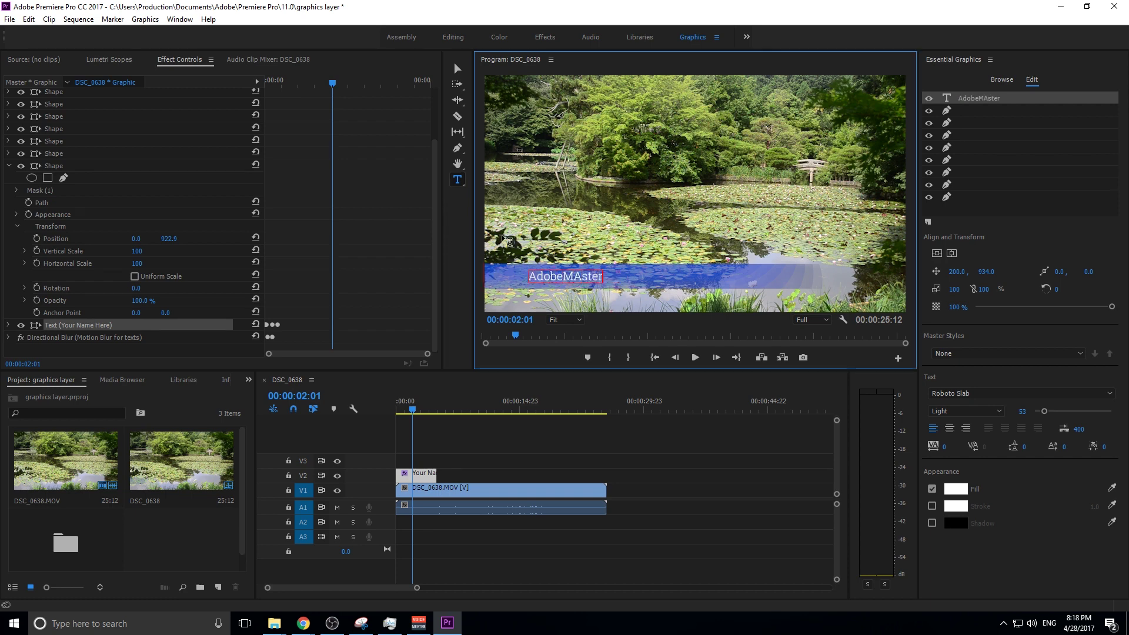
{"action": "key", "text": "BackSpace"}
- Finish typing AdobeMasters and preview the sequence from the start, stopping at 00:00:02:18
{"action": "type", "text": "asters"}
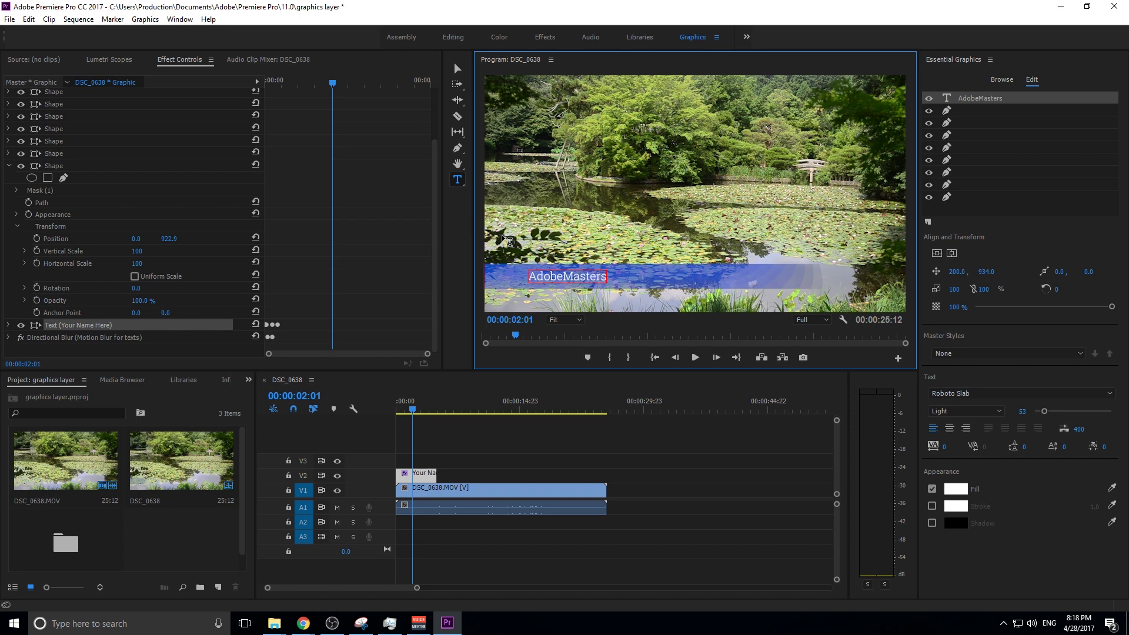
{"action": "left_click", "coordinate": [574, 457]}
{"action": "left_click", "coordinate": [431, 490]}
{"action": "key", "text": "Home"}
{"action": "key", "text": "space"}
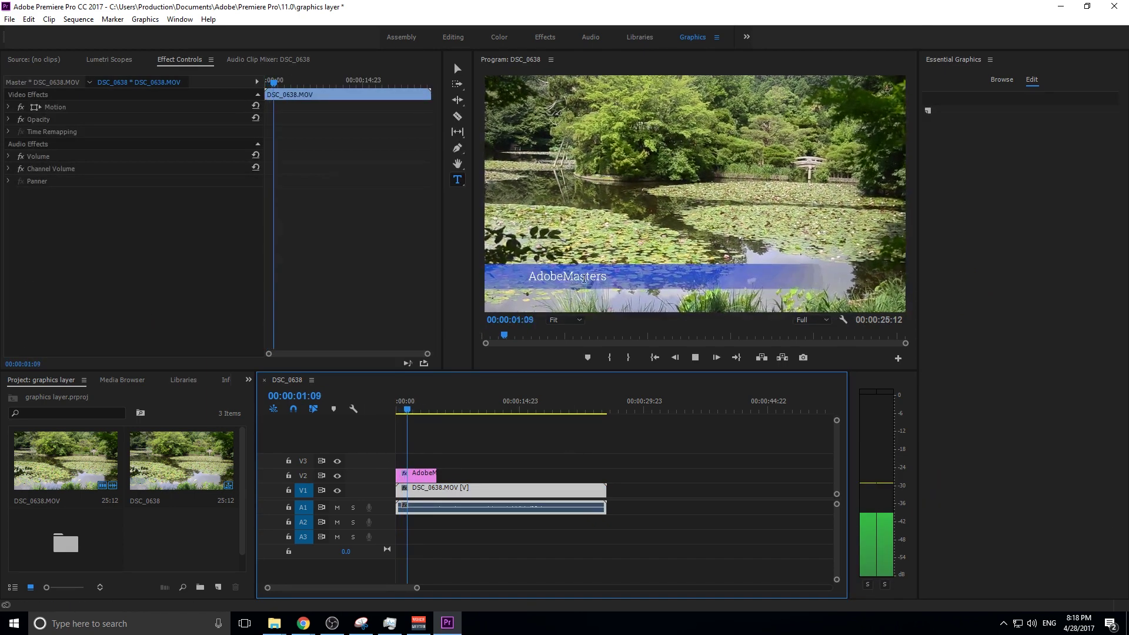
{"action": "key", "text": "space"}
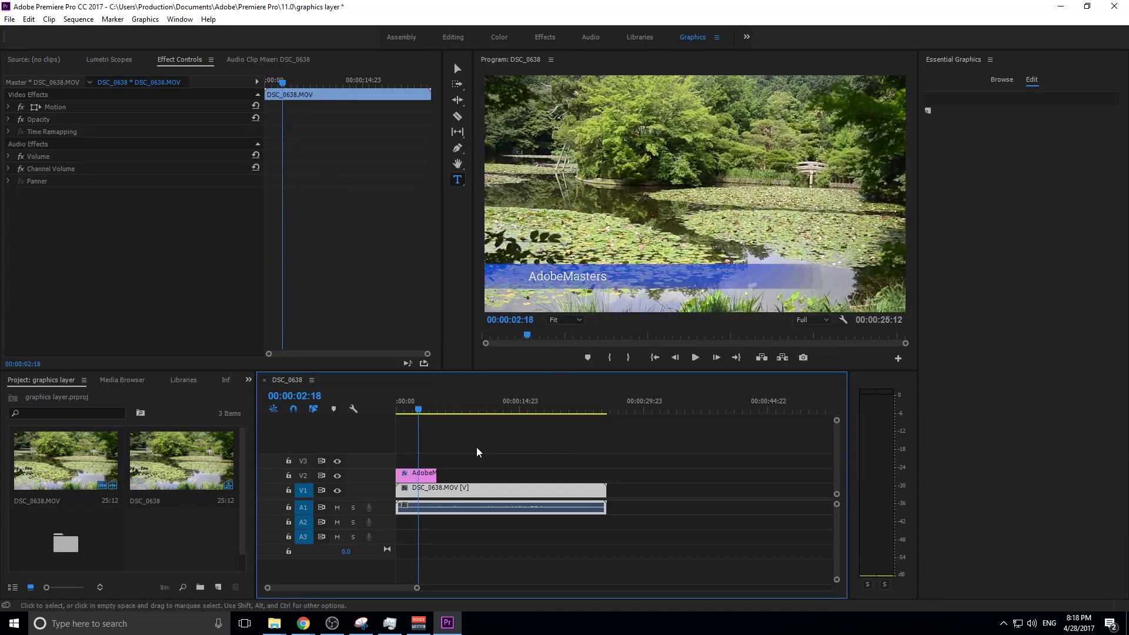
- Select the AdobeMasters clip on V2 and collapse the last Shape layer to reveal the Text layer
{"action": "left_click", "coordinate": [423, 477]}
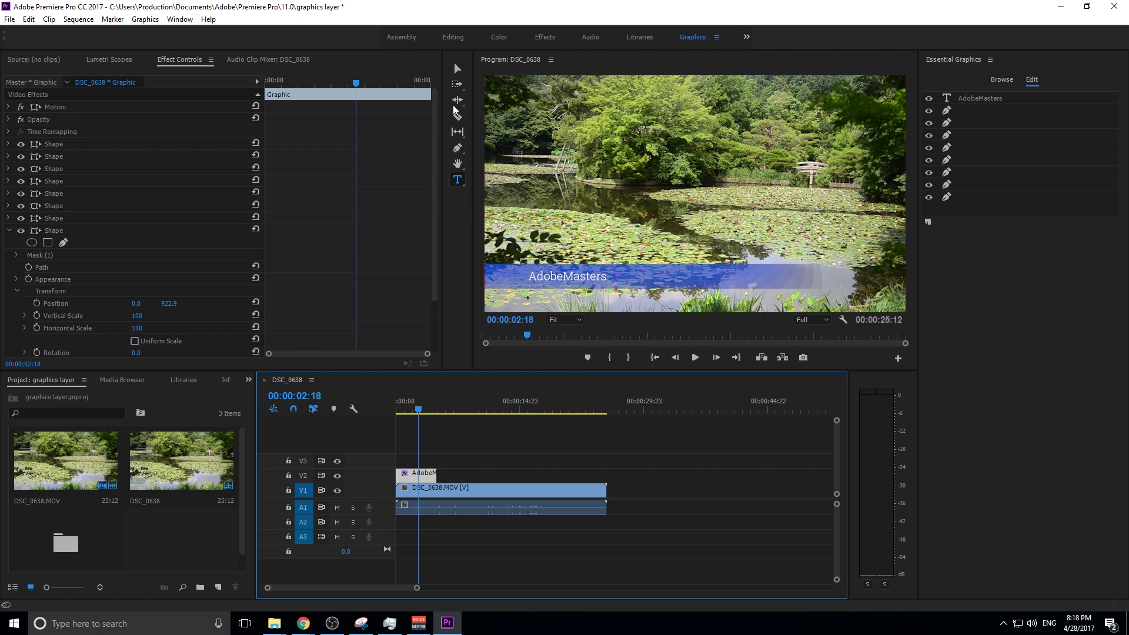
{"action": "right_click", "coordinate": [421, 479]}
{"action": "left_click", "coordinate": [290, 365]}
{"action": "left_click", "coordinate": [9, 231]}
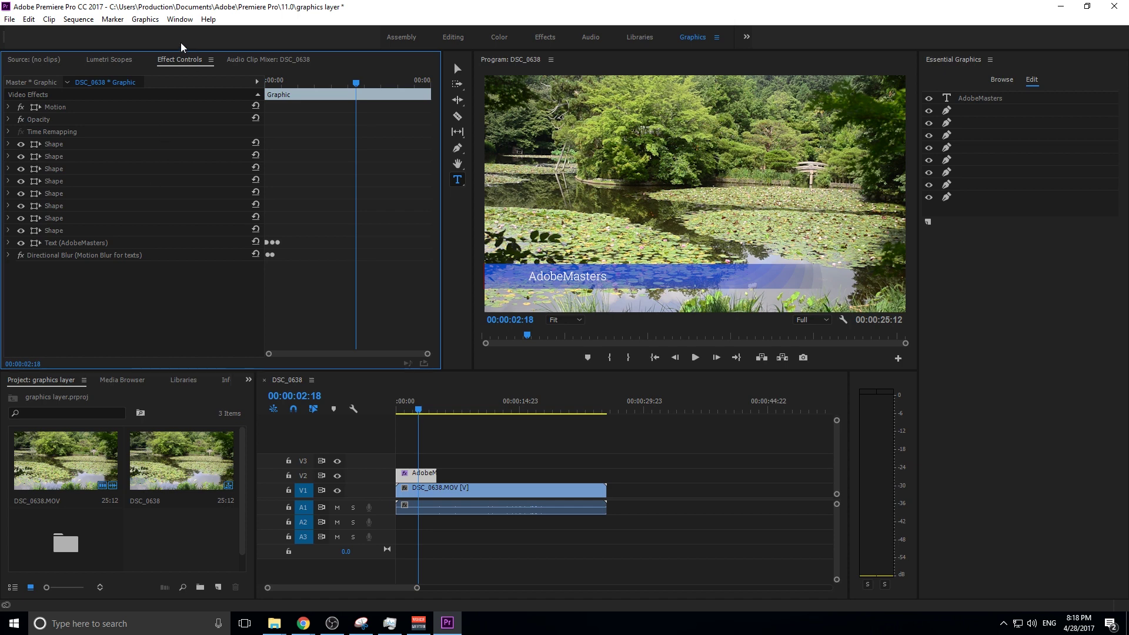
{"action": "left_click", "coordinate": [150, 24]}
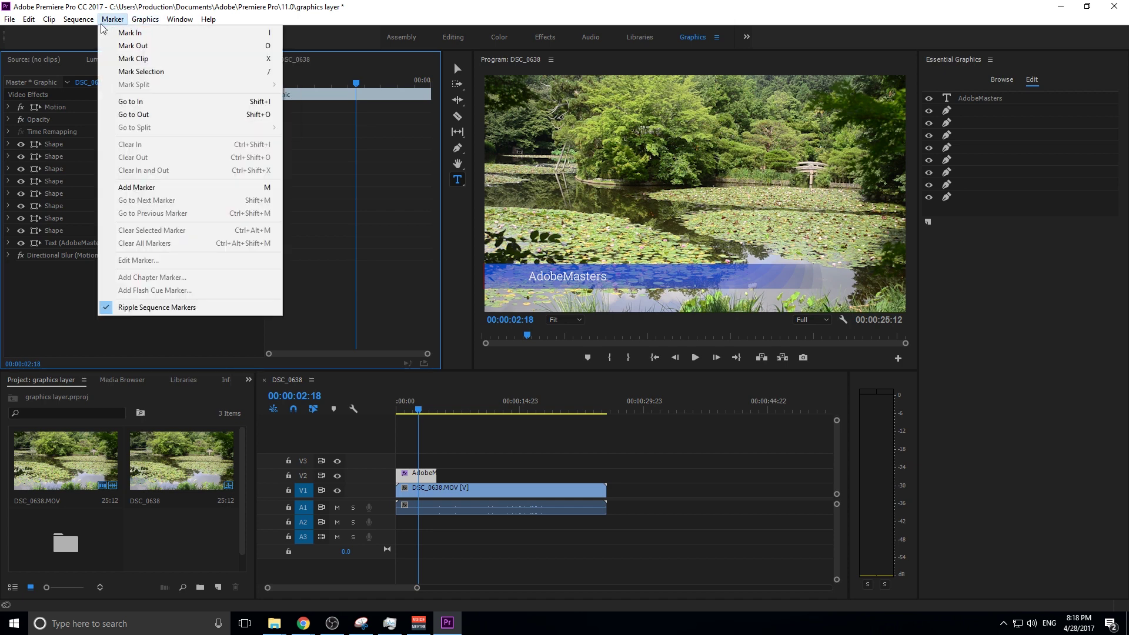
{"action": "left_click", "coordinate": [13, 36]}
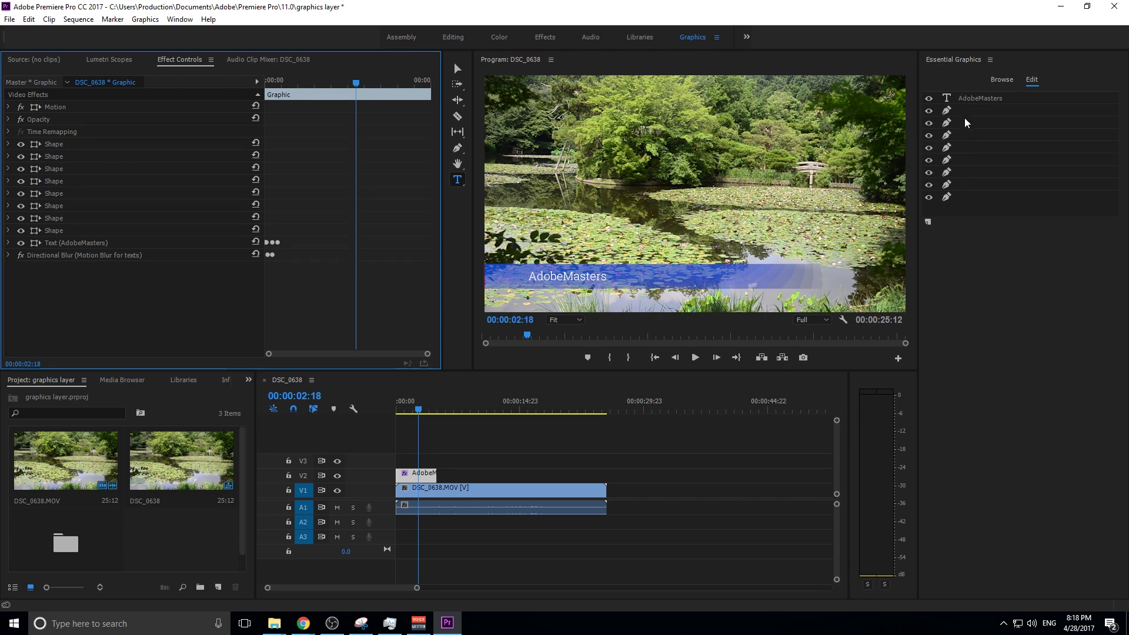
{"action": "left_click", "coordinate": [929, 98]}
{"action": "left_click", "coordinate": [929, 111]}
{"action": "left_click", "coordinate": [929, 123]}
{"action": "left_click", "coordinate": [927, 136]}
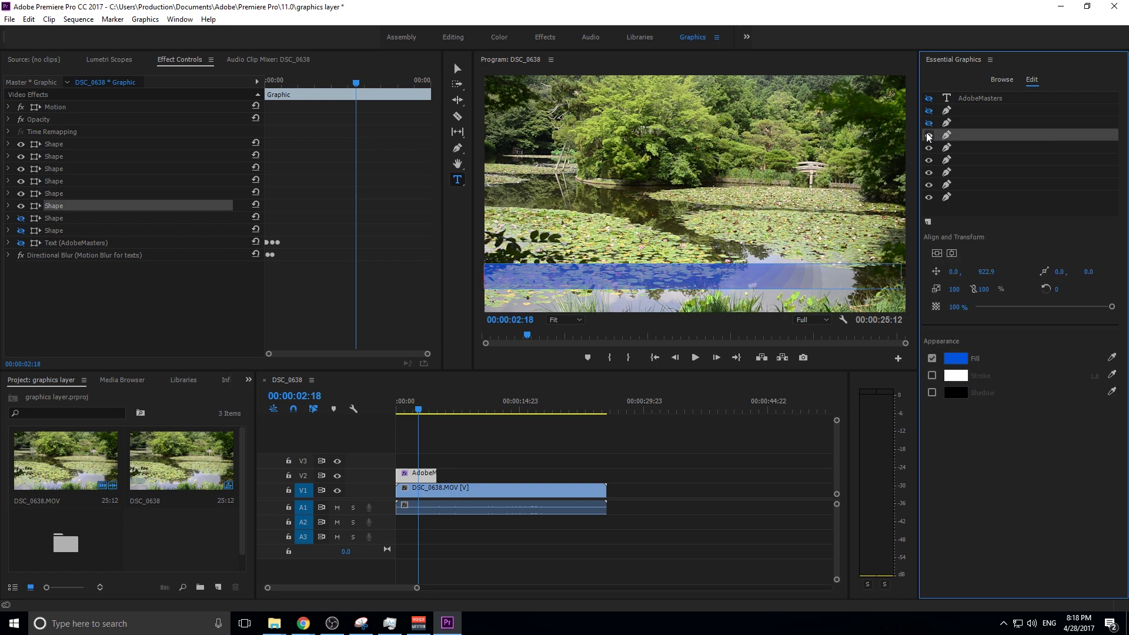
{"action": "left_click", "coordinate": [929, 136]}
{"action": "left_click", "coordinate": [929, 148]}
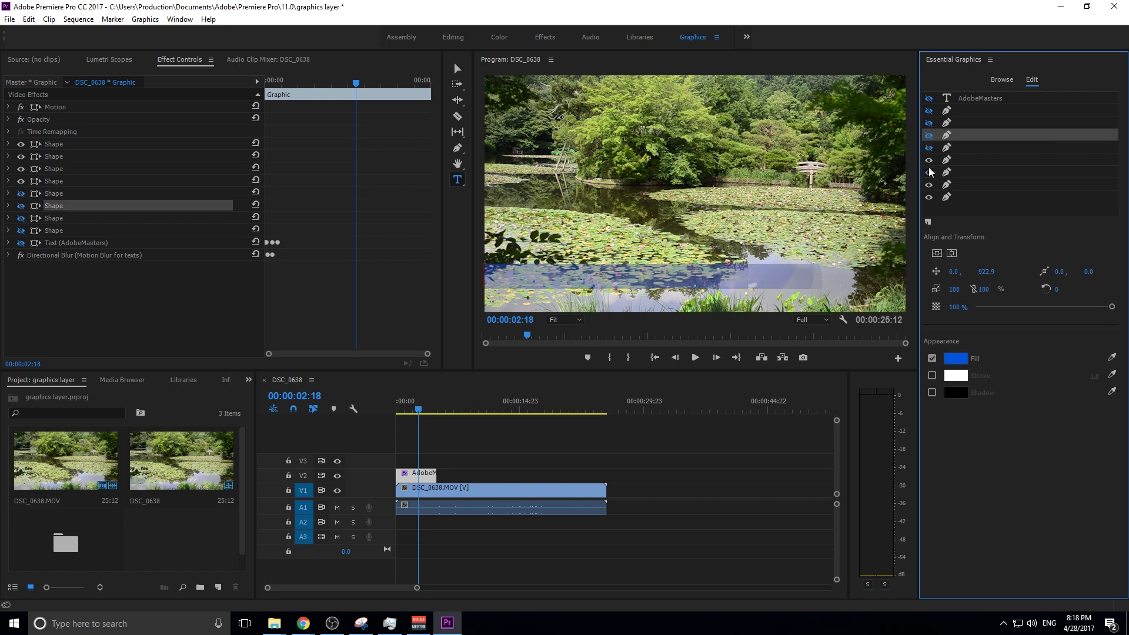
{"action": "left_click", "coordinate": [929, 173]}
{"action": "left_click", "coordinate": [929, 184]}
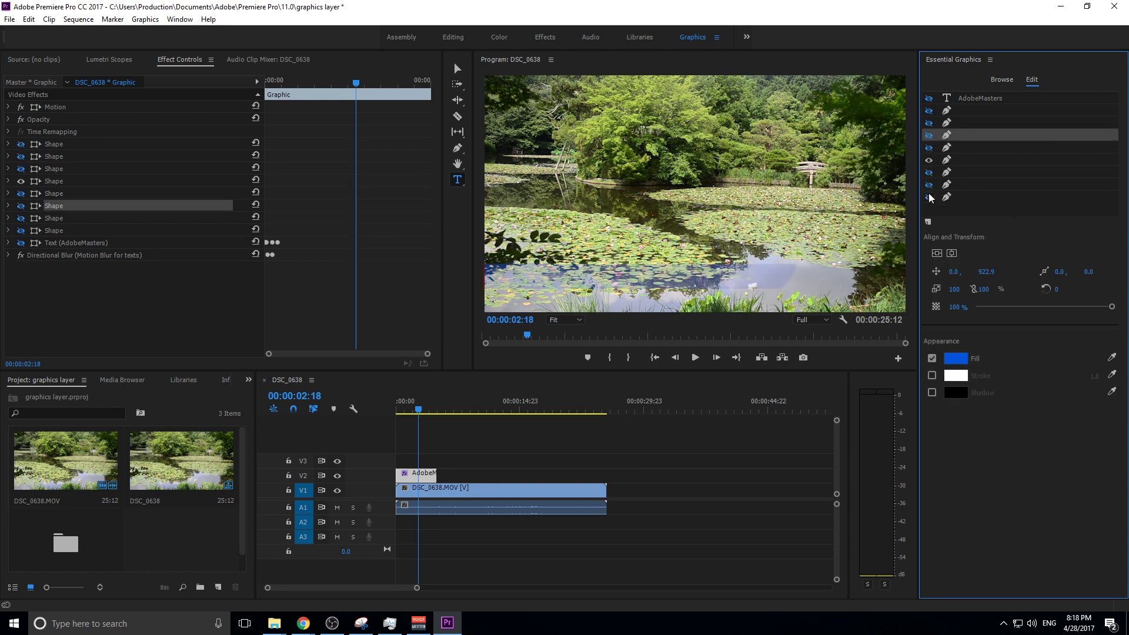
{"action": "left_click", "coordinate": [931, 192]}
{"action": "left_click", "coordinate": [929, 184]}
{"action": "left_click", "coordinate": [928, 172]}
{"action": "left_click", "coordinate": [929, 147]}
{"action": "left_click", "coordinate": [929, 135]}
{"action": "left_click", "coordinate": [928, 123]}
{"action": "left_click", "coordinate": [929, 111]}
{"action": "left_click", "coordinate": [928, 111]}
{"action": "left_click", "coordinate": [929, 98]}
{"action": "left_click", "coordinate": [928, 110]}
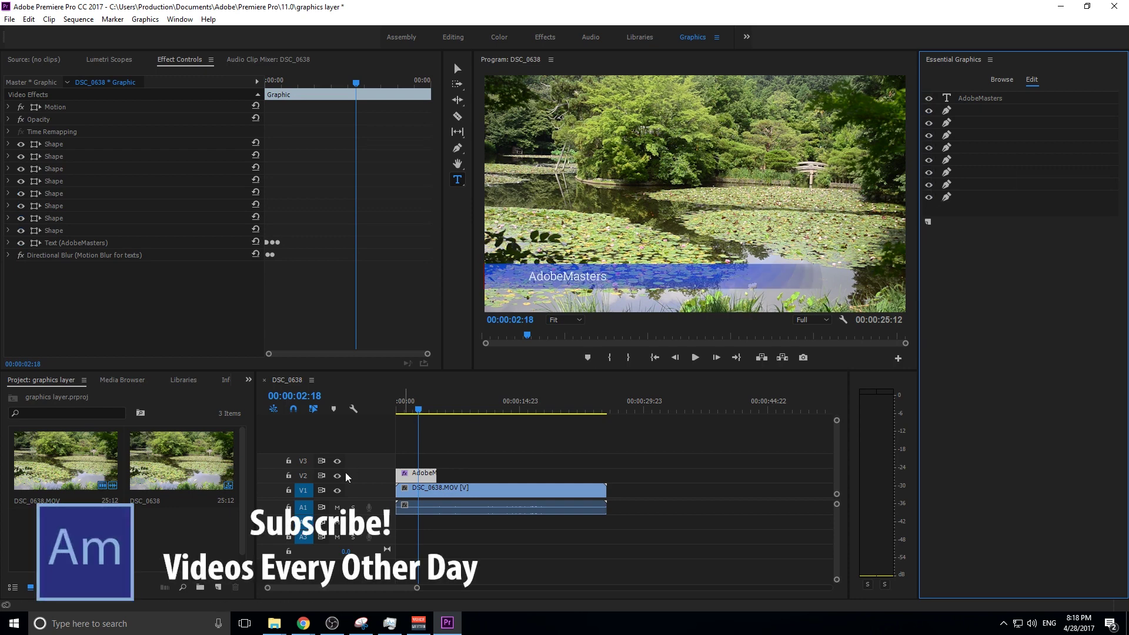
- Play the AdobeMasters lower third from the sequence start twice, pausing at 00:00:00:16
{"action": "left_click_drag", "start_coordinate": [415, 411], "coordinate": [370, 407]}
{"action": "key", "text": "space"}
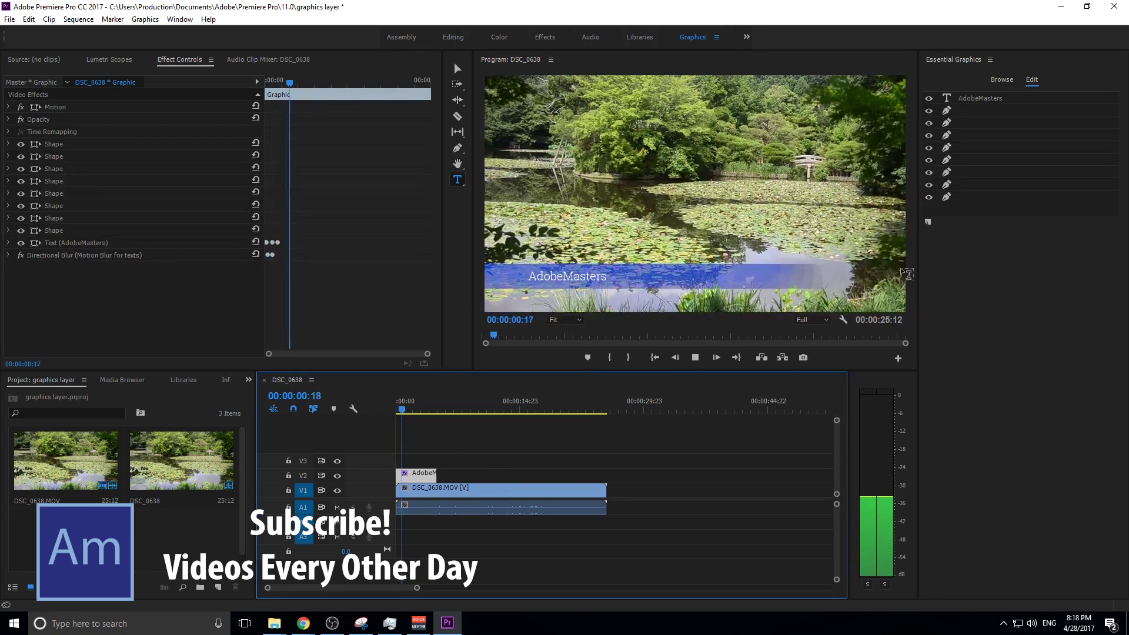
{"action": "key", "text": "space"}
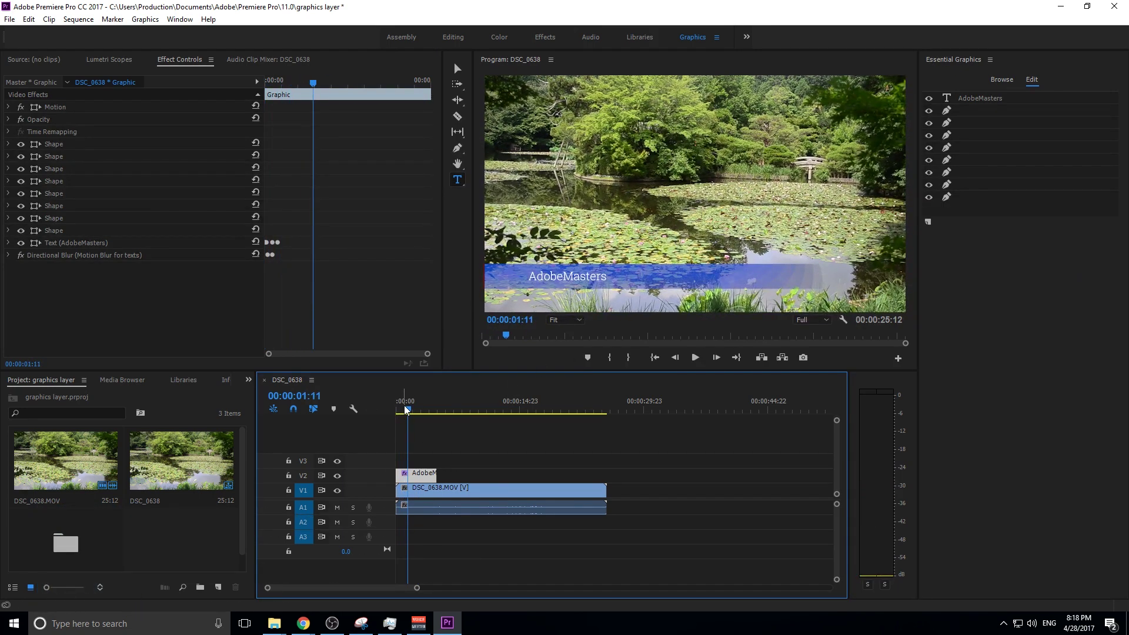
{"action": "left_click_drag", "start_coordinate": [407, 410], "coordinate": [384, 403]}
{"action": "key", "text": "space"}
{"action": "key", "text": "space"}
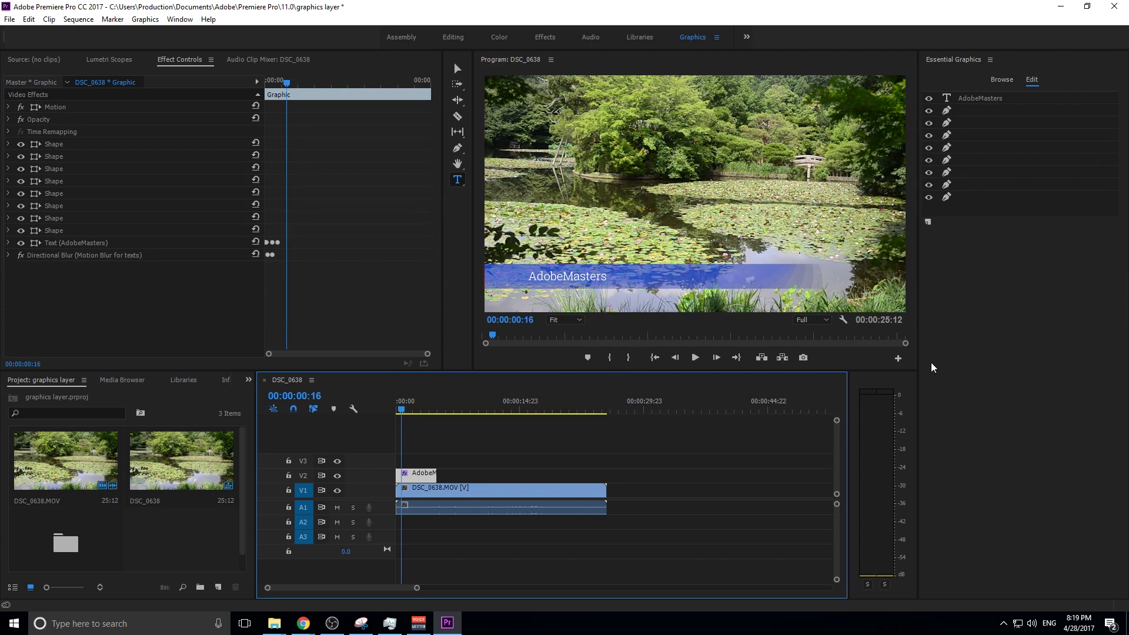
- Select the AdobeMasters text layer to show its Roboto Slab Light, size 53, white fill settings
{"action": "left_click", "coordinate": [975, 101]}
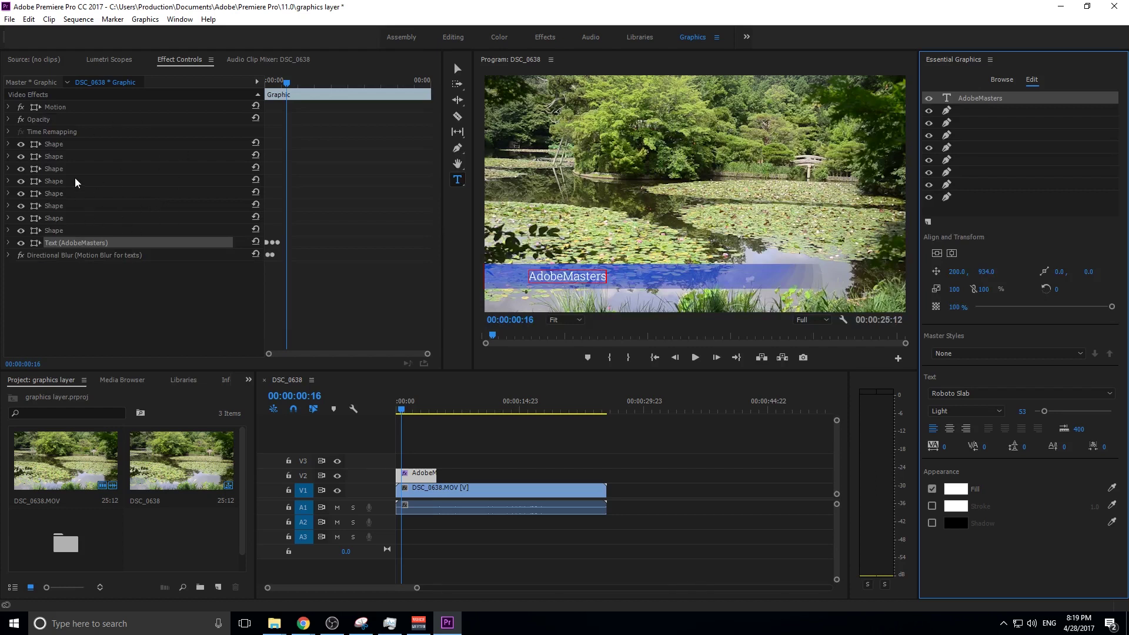
- Expand the Text (AdobeMasters) transform properties in Effect Controls and move the playhead to 00:00:00:00
{"action": "left_click", "coordinate": [6, 248]}
{"action": "left_click", "coordinate": [9, 243]}
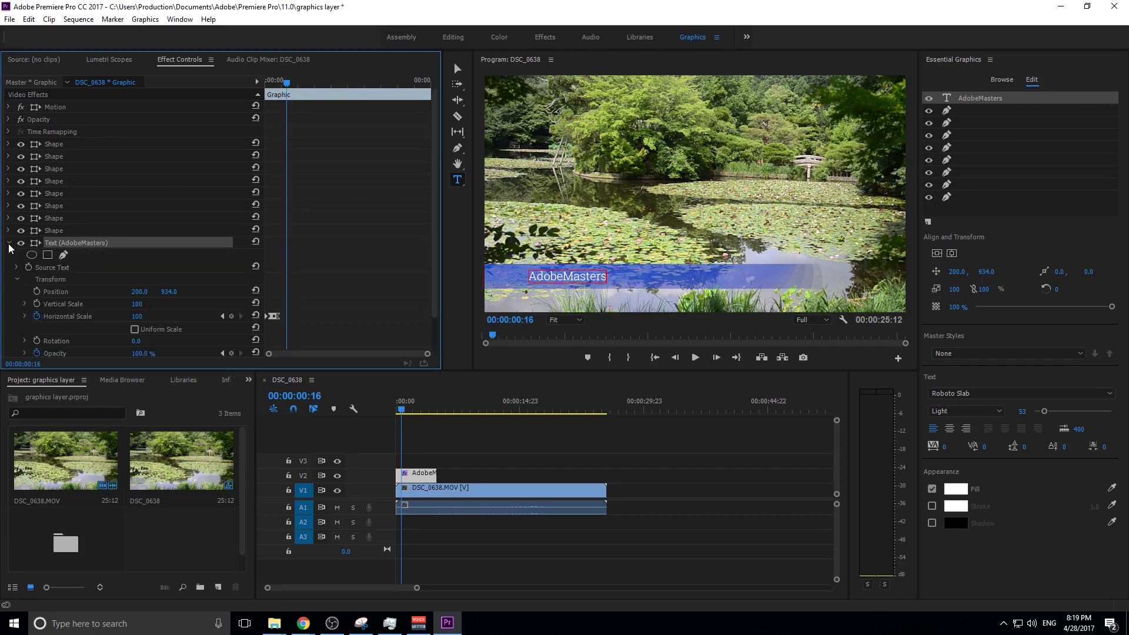
{"action": "scroll", "coordinate": [11, 288], "scroll_direction": "down", "scroll_amount": 3}
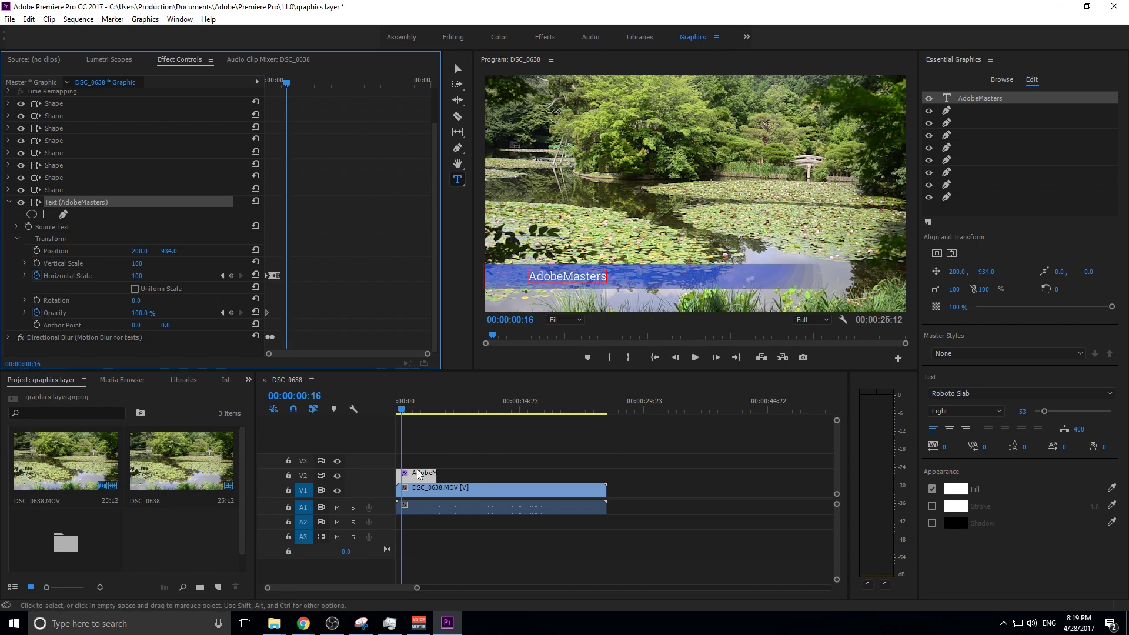
{"action": "left_click_drag", "start_coordinate": [403, 409], "coordinate": [397, 409]}
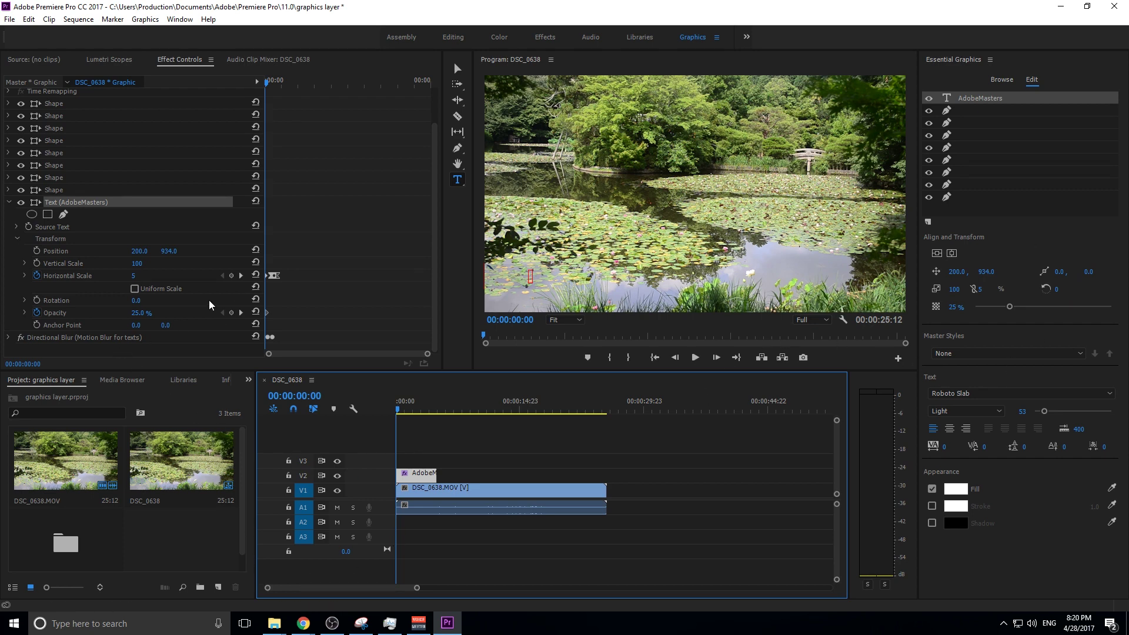
- Keyframe the AdobeMasters text Position so X slides from 200 to about 937
{"action": "left_click", "coordinate": [37, 252]}
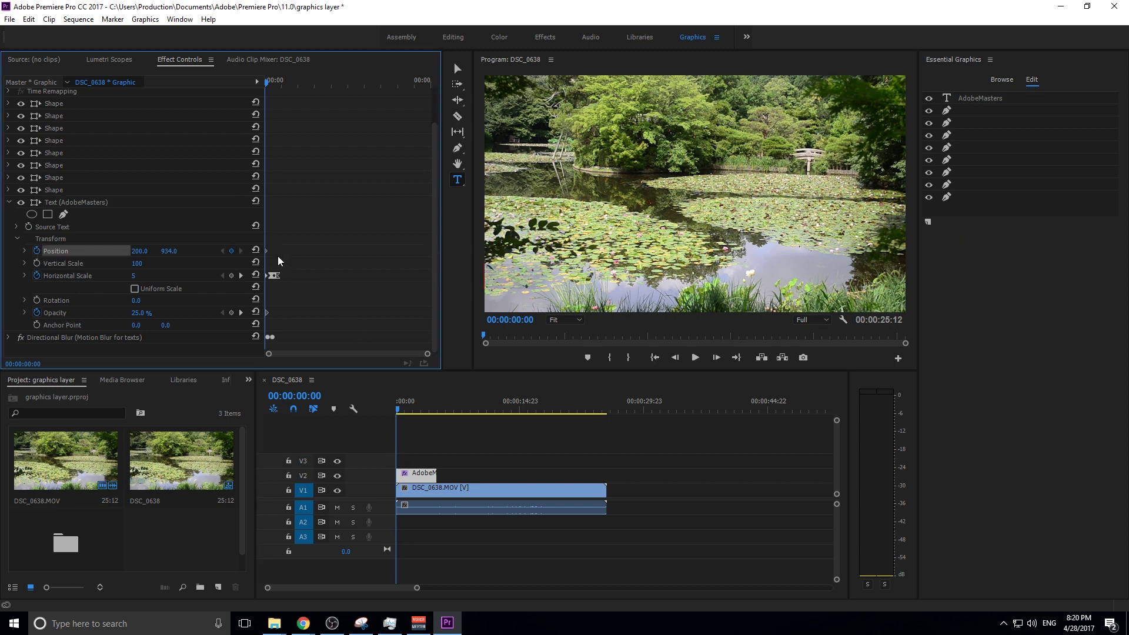
{"action": "left_click_drag", "start_coordinate": [266, 252], "coordinate": [393, 103]}
{"action": "left_click_drag", "start_coordinate": [139, 250], "coordinate": [575, 250]}
- Play the slide animation from the sequence start to check it
{"action": "left_click_drag", "start_coordinate": [428, 400], "coordinate": [384, 402]}
{"action": "key", "text": "space"}
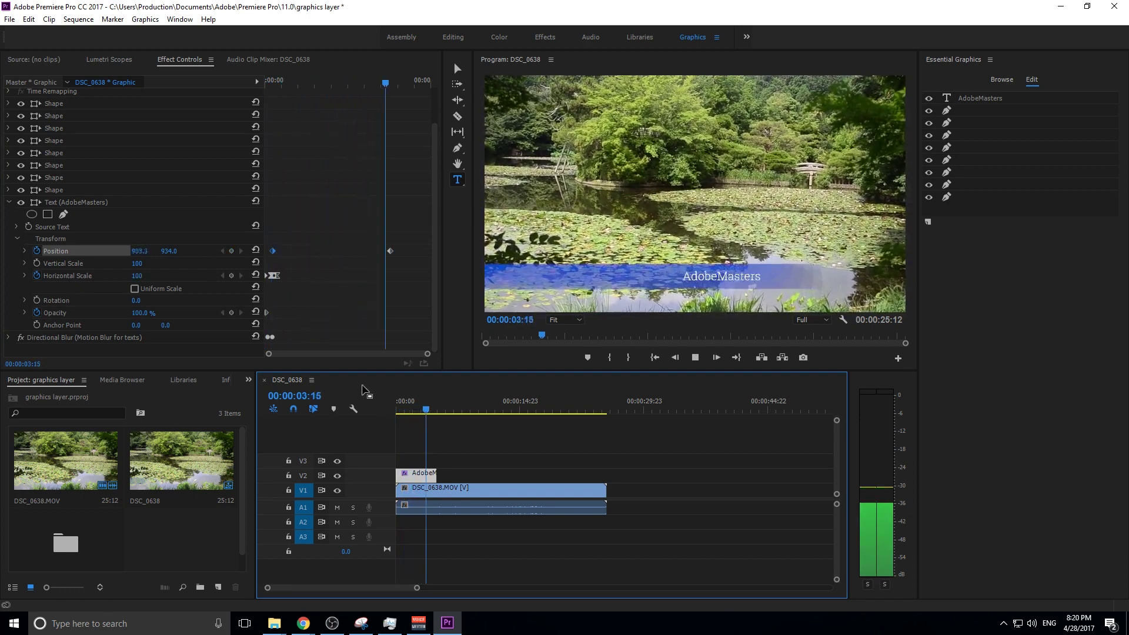
{"action": "key", "text": "space"}
{"action": "left_click_drag", "start_coordinate": [428, 410], "coordinate": [397, 405]}
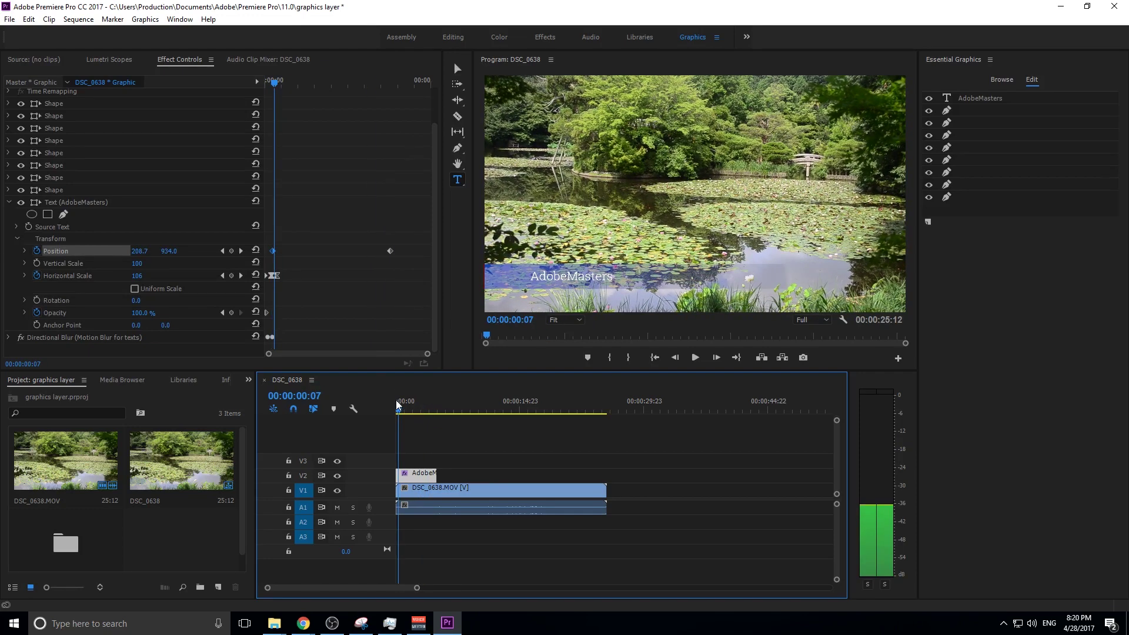
- Scrub the Effect Controls playhead to where the title has fully slid in
{"action": "left_click", "coordinate": [275, 82]}
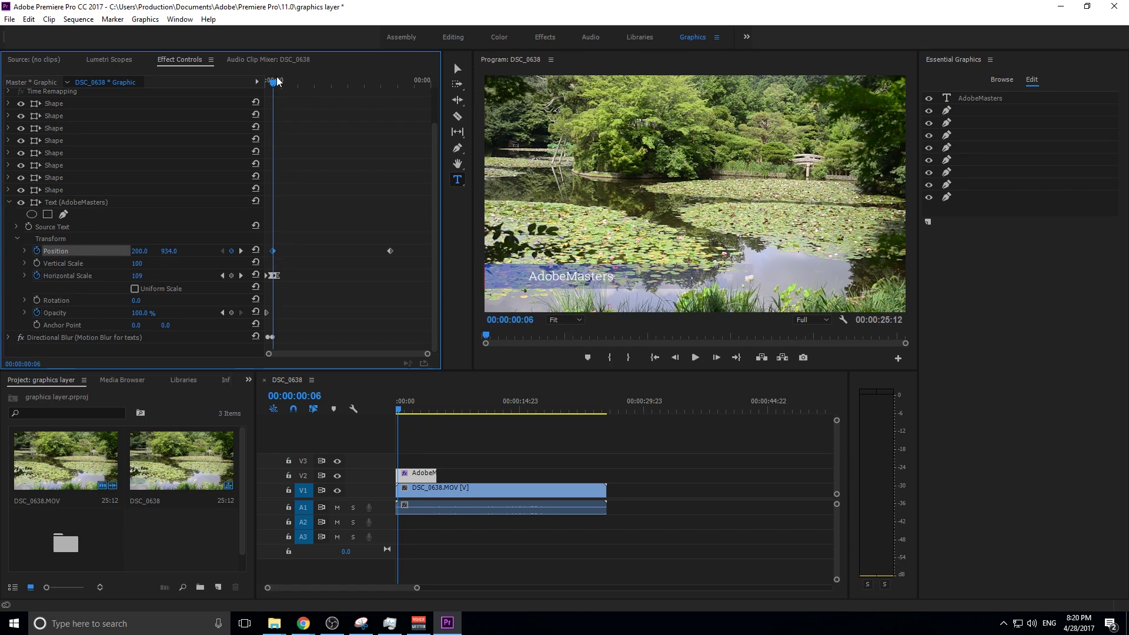
{"action": "left_click_drag", "start_coordinate": [277, 82], "coordinate": [390, 111]}
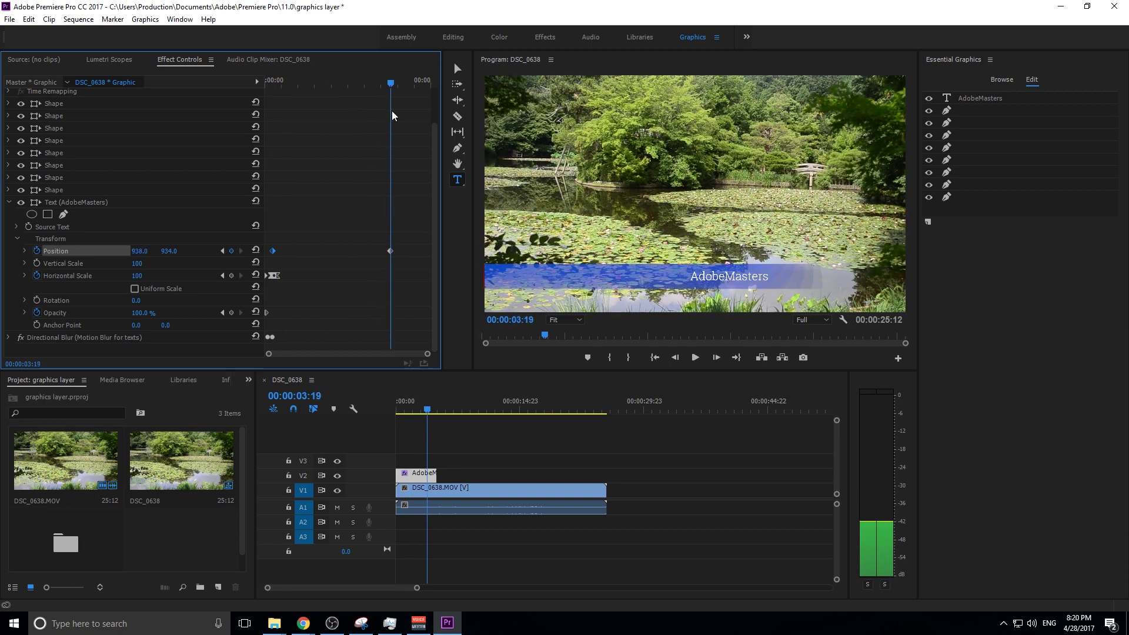
{"action": "left_click_drag", "start_coordinate": [392, 110], "coordinate": [276, 125]}
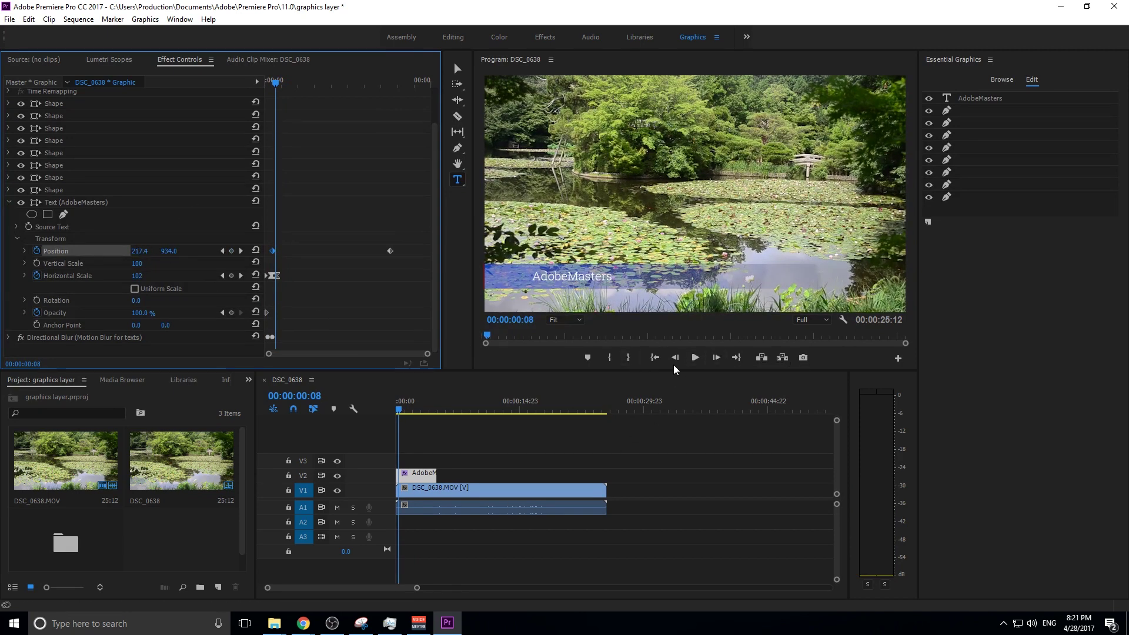
- Step frame by frame through the slide to 00:00:01:05, text at X 399.7
{"action": "left_click", "coordinate": [722, 360]}
{"action": "left_click", "coordinate": [723, 360]}
{"action": "left_click", "coordinate": [722, 360]}
{"action": "left_click", "coordinate": [722, 360]}
{"action": "left_click", "coordinate": [722, 359]}
{"action": "left_click", "coordinate": [722, 360]}
{"action": "left_click", "coordinate": [722, 359]}
{"action": "left_click", "coordinate": [723, 358]}
{"action": "left_click", "coordinate": [722, 359]}
{"action": "left_click", "coordinate": [723, 359]}
{"action": "left_click", "coordinate": [722, 359]}
{"action": "left_click", "coordinate": [722, 358]}
{"action": "left_click", "coordinate": [721, 356]}
{"action": "left_click", "coordinate": [721, 355]}
{"action": "left_click", "coordinate": [720, 356]}
{"action": "left_click", "coordinate": [720, 356]}
{"action": "left_click", "coordinate": [720, 356]}
{"action": "left_click", "coordinate": [720, 356]}
{"action": "left_click", "coordinate": [720, 356]}
{"action": "left_click", "coordinate": [720, 356]}
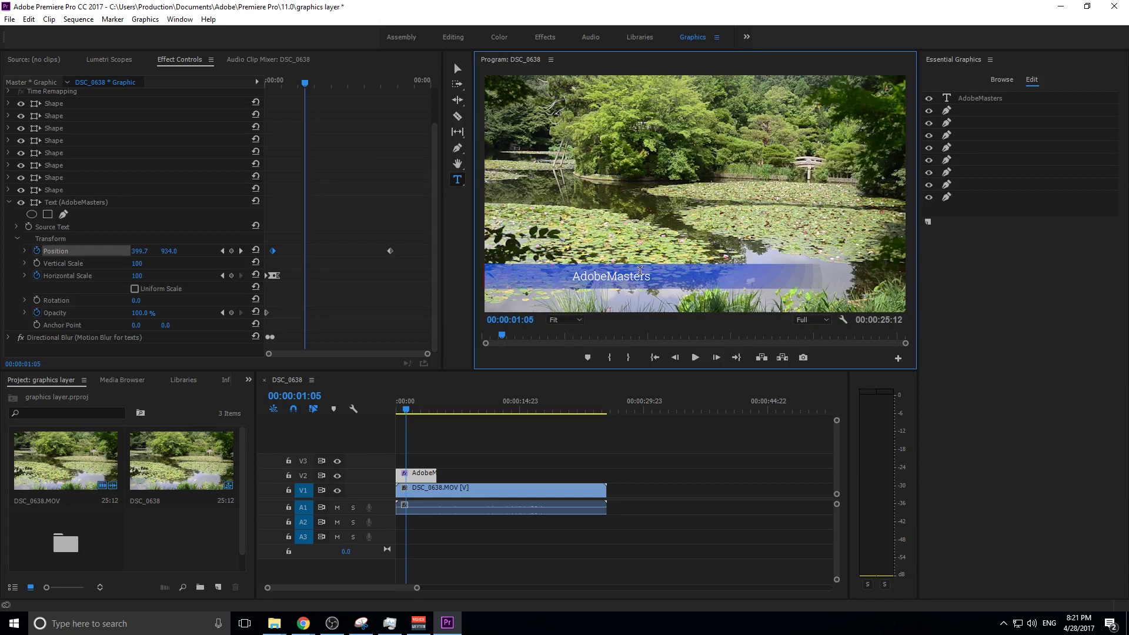
- Show the [AE] News Package templates in the Essential Graphics browser
{"action": "left_click", "coordinate": [1002, 80]}
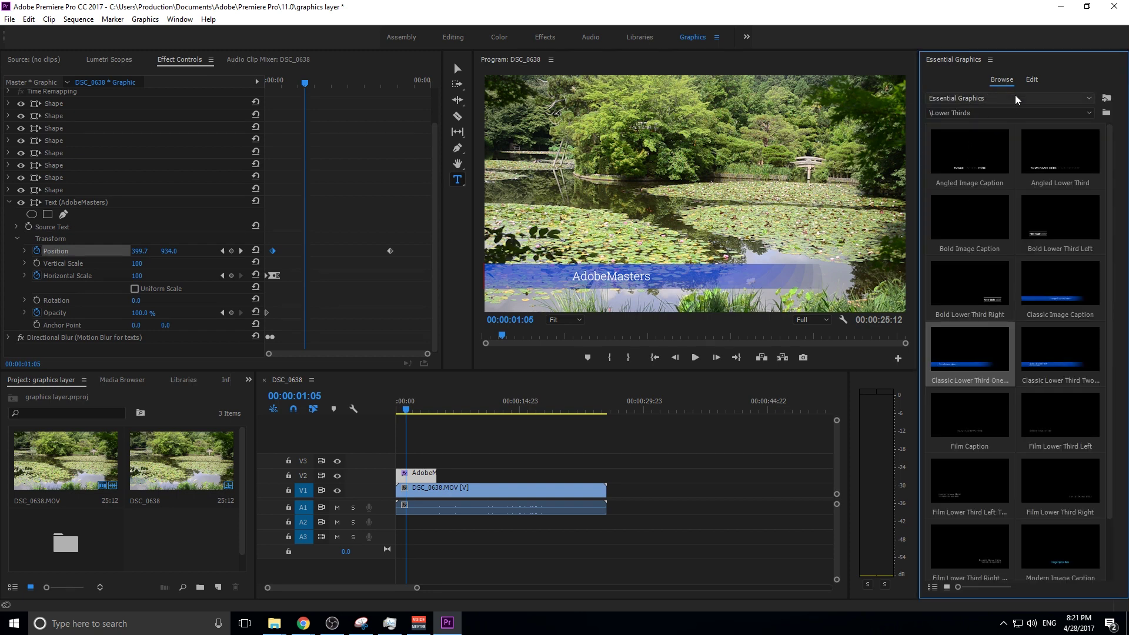
{"action": "left_click", "coordinate": [1015, 97]}
{"action": "left_click", "coordinate": [993, 98]}
{"action": "left_click", "coordinate": [991, 111]}
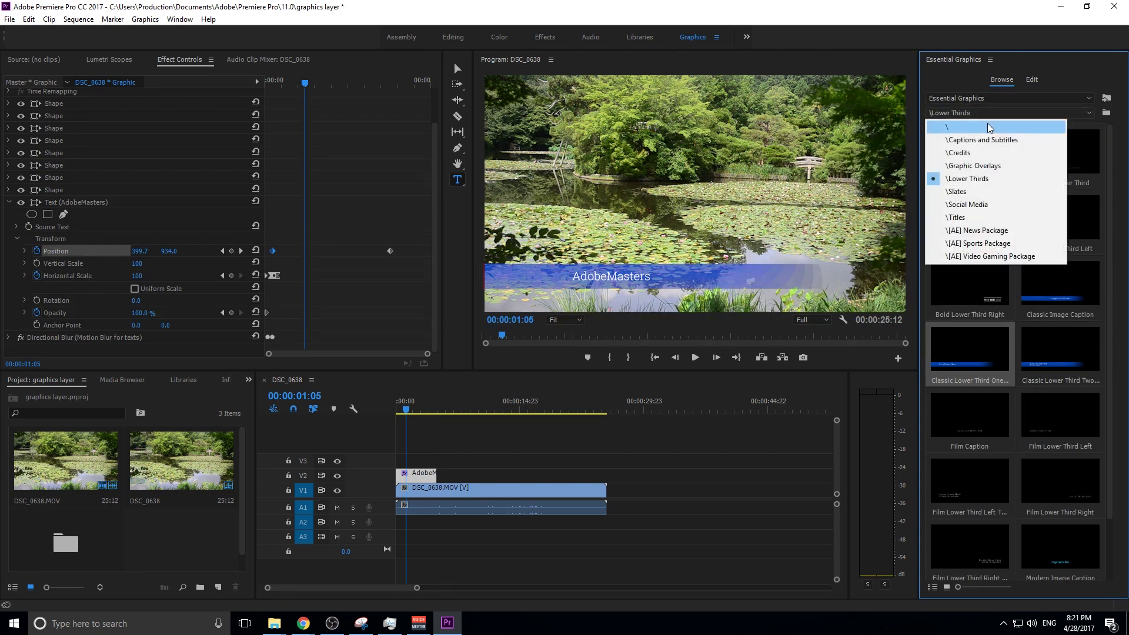
{"action": "left_click", "coordinate": [993, 229]}
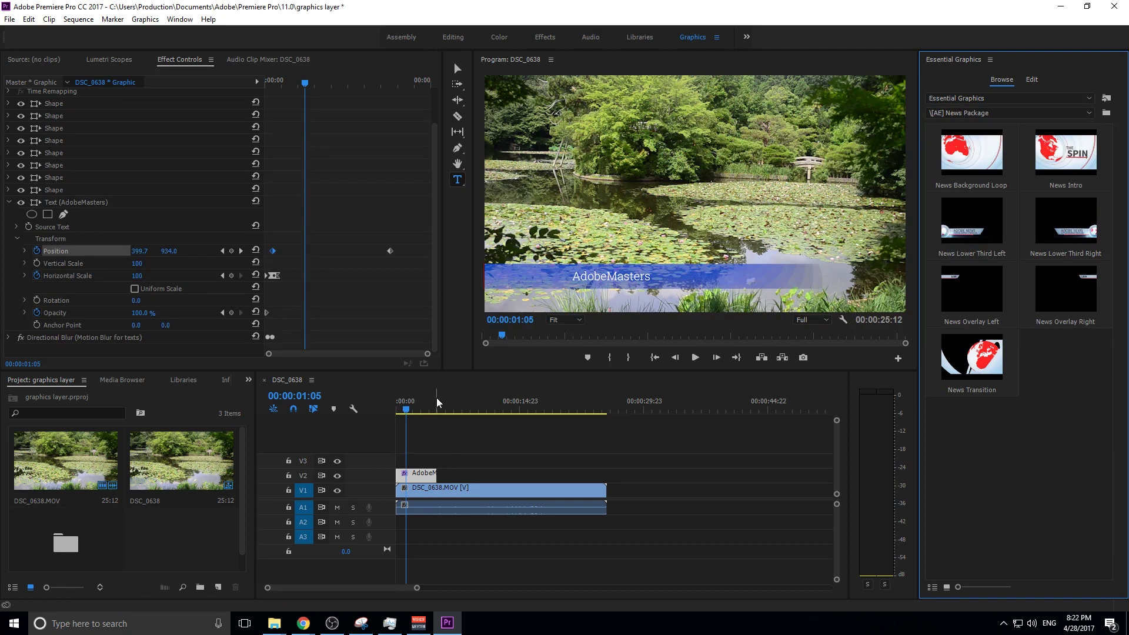
- Switch the browser to the [AE] Video Gaming Package templates
{"action": "left_click", "coordinate": [1003, 113]}
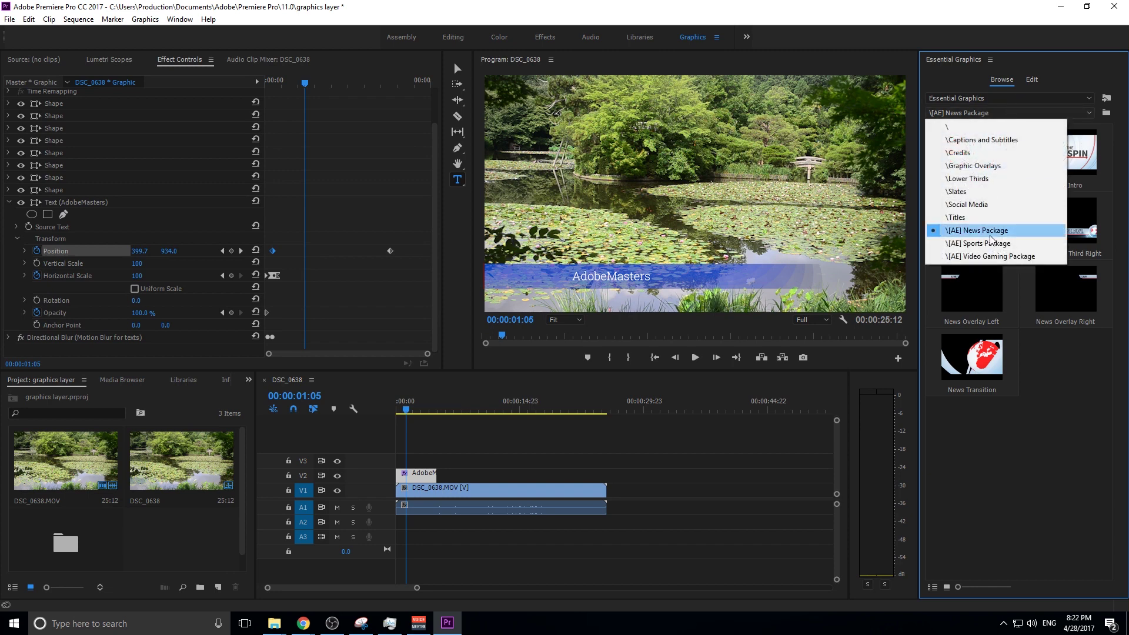
{"action": "left_click", "coordinate": [988, 257]}
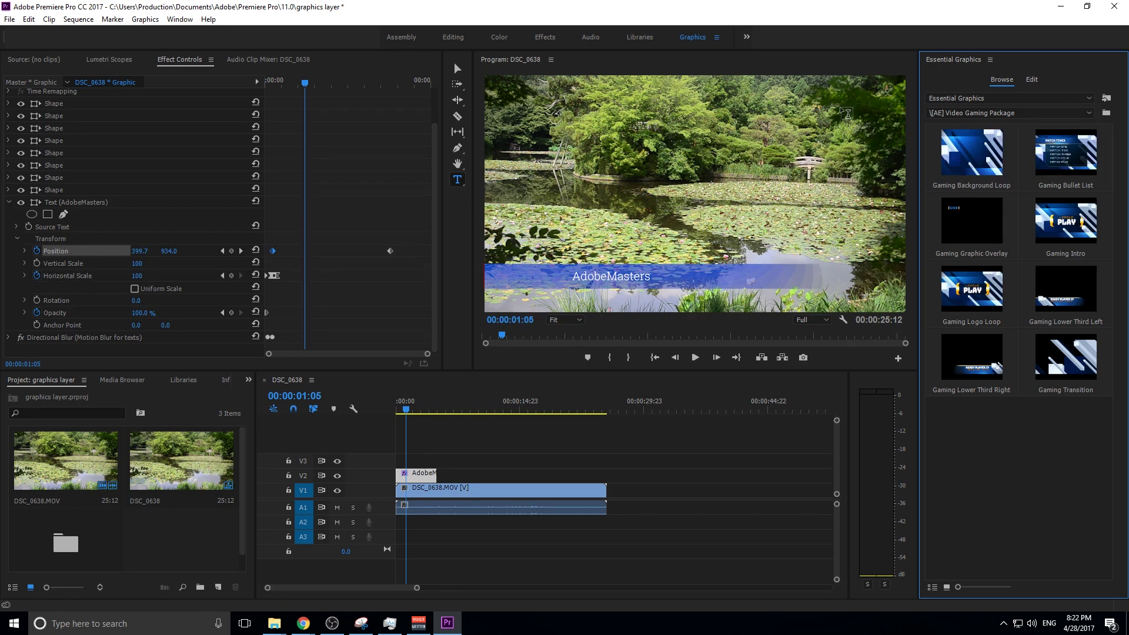
{"action": "left_click", "coordinate": [147, 19]}
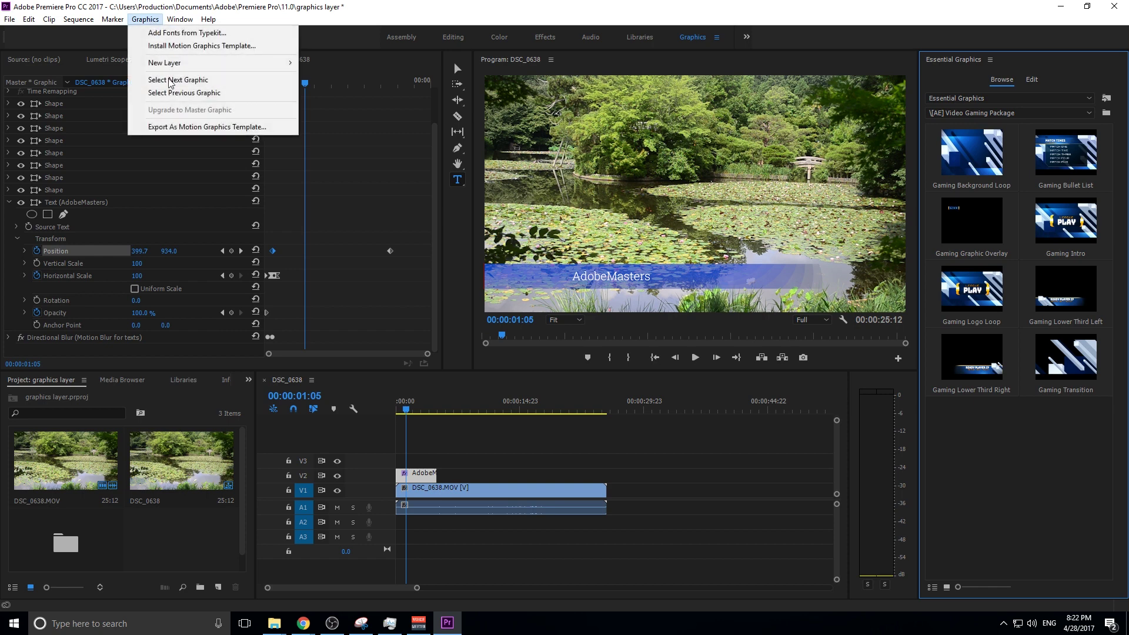
- Export the lower third as Motion Graphics Template 'graphics layer' to Essential Graphics
{"action": "left_click", "coordinate": [202, 128]}
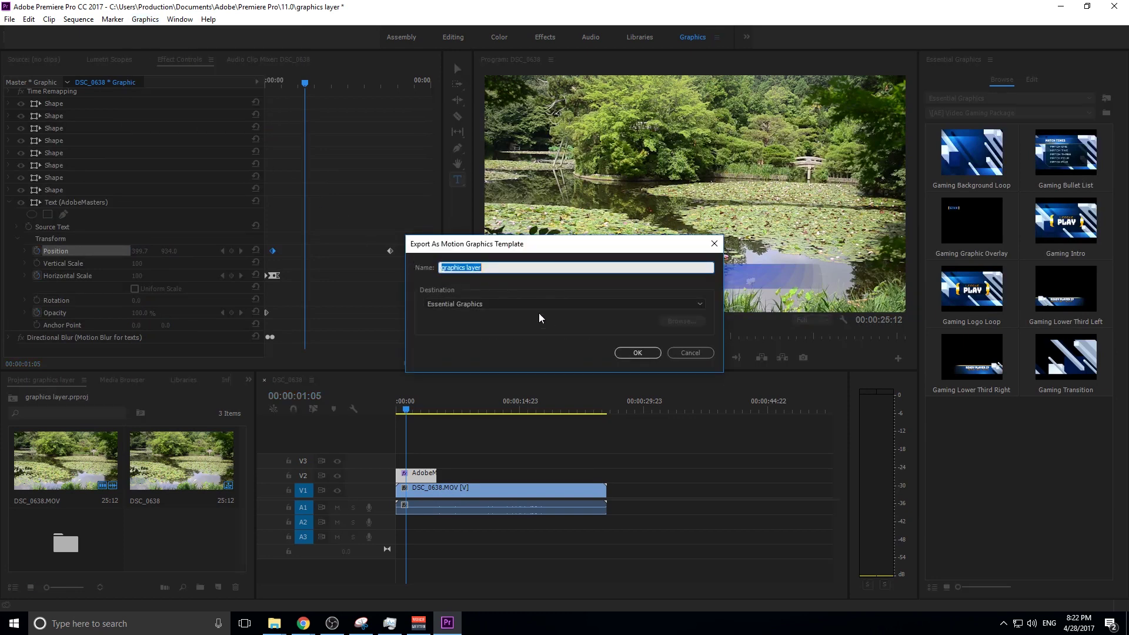
{"action": "left_click", "coordinate": [638, 352]}
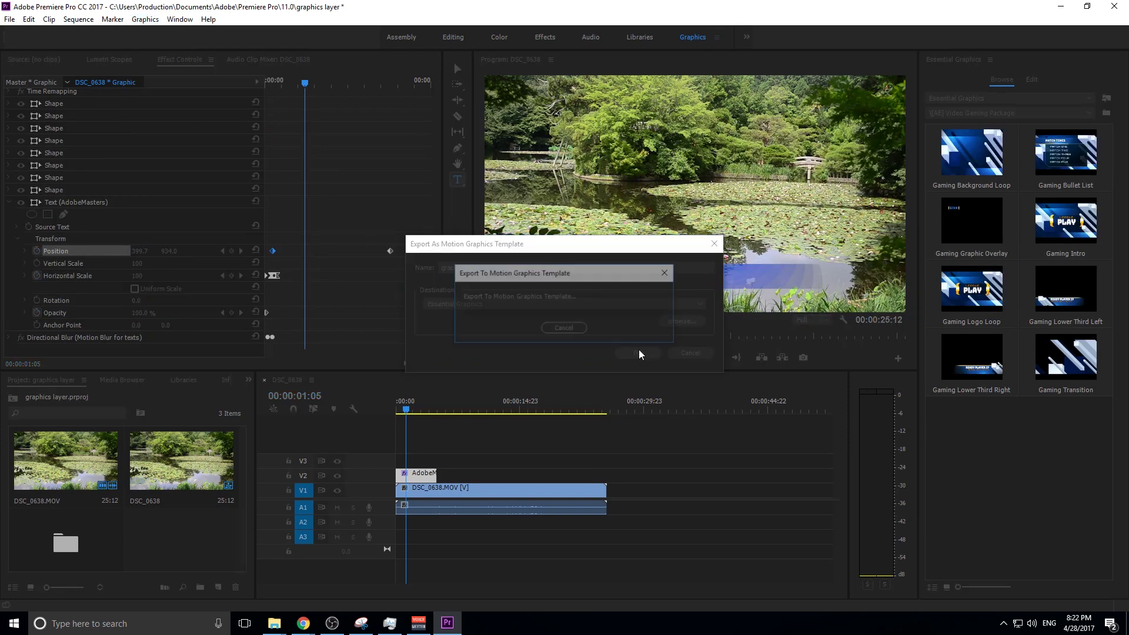
- Choose the root \ template folder to see the new 'graphics layer' template
{"action": "left_click", "coordinate": [988, 98]}
{"action": "left_click", "coordinate": [981, 112]}
{"action": "left_click", "coordinate": [981, 116]}
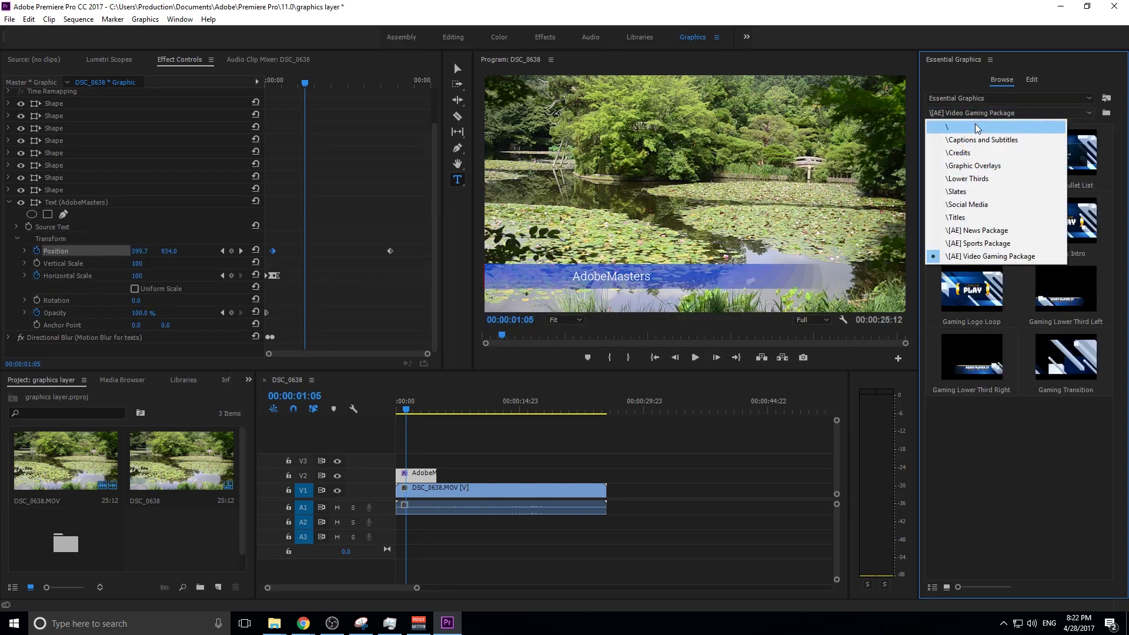
{"action": "left_click", "coordinate": [981, 124]}
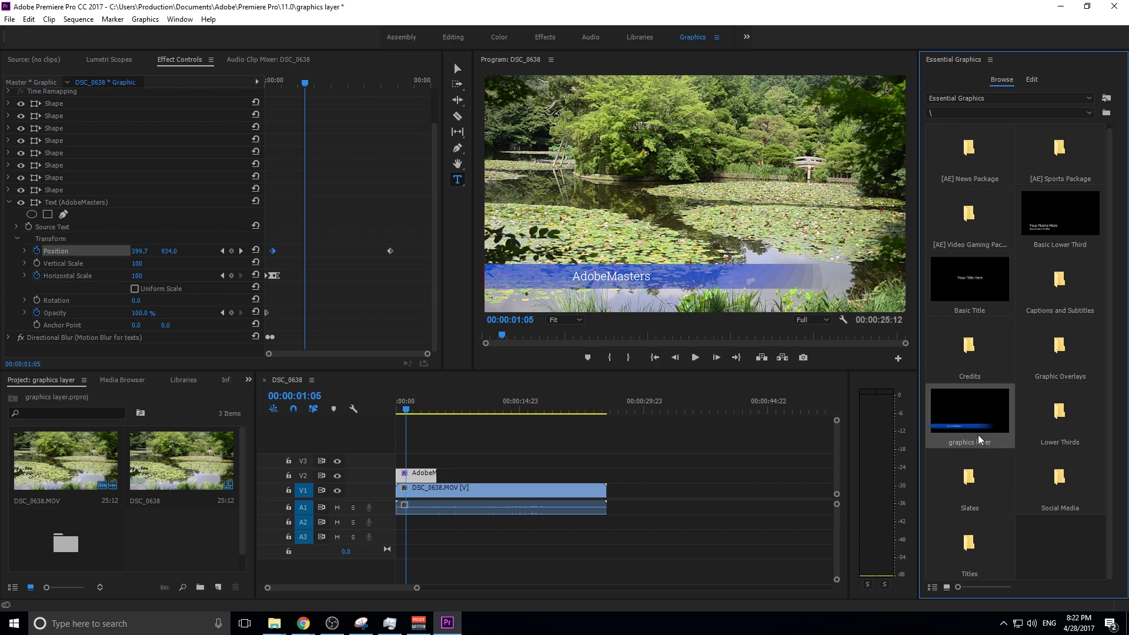